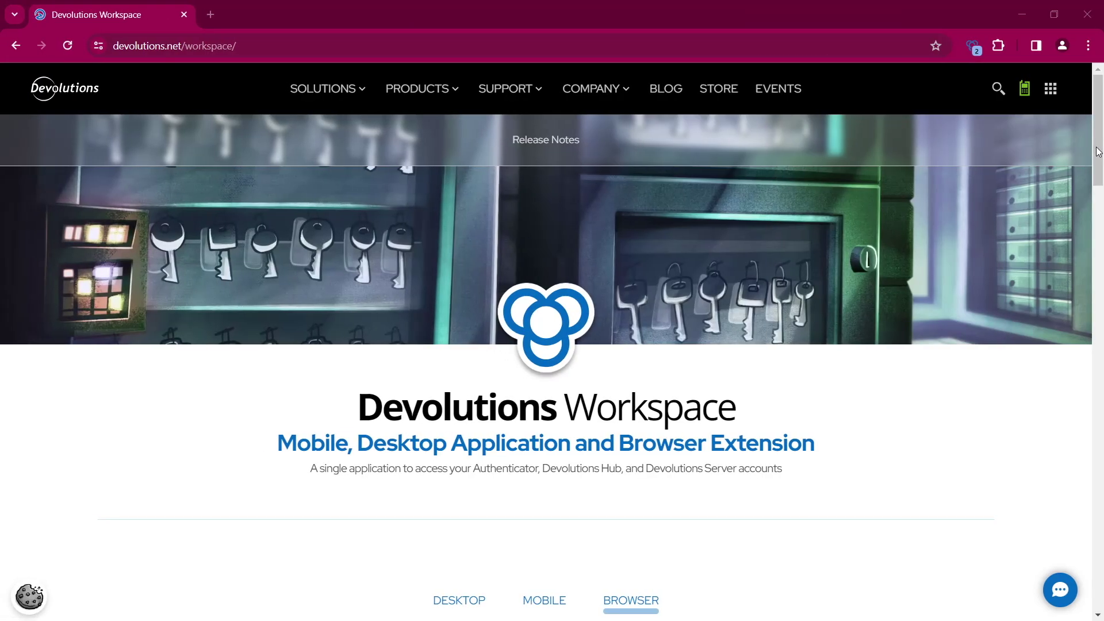
- Switch the Workspace download panel to the DESKTOP tab to show the Windows and macOS downloads
drag(1099, 154, 1077, 209)
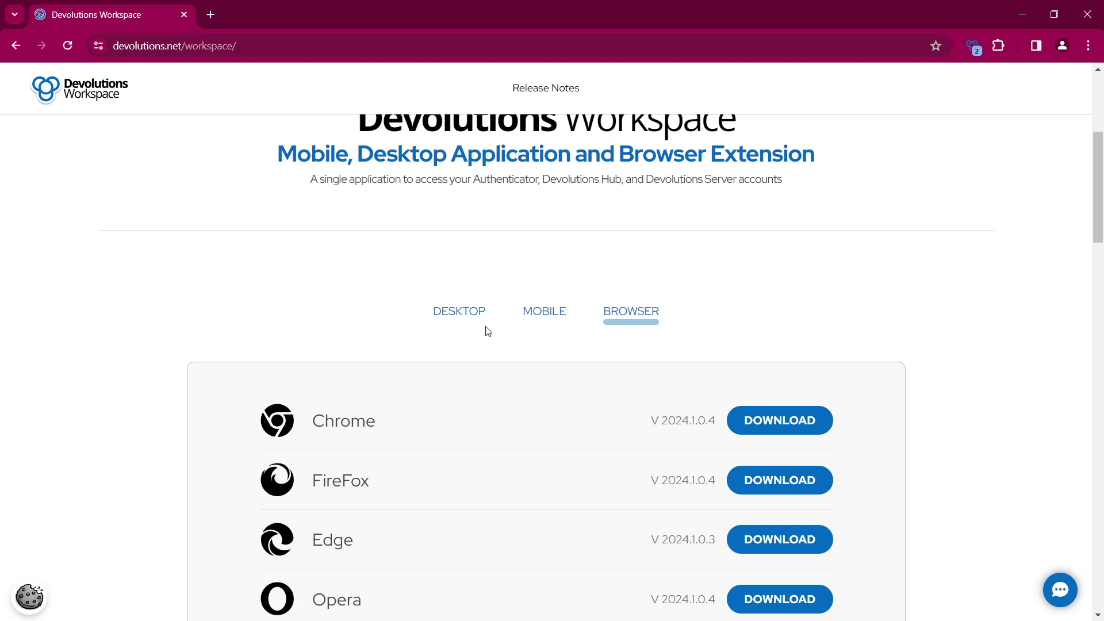
click(463, 314)
scroll(382, 308, down, 1)
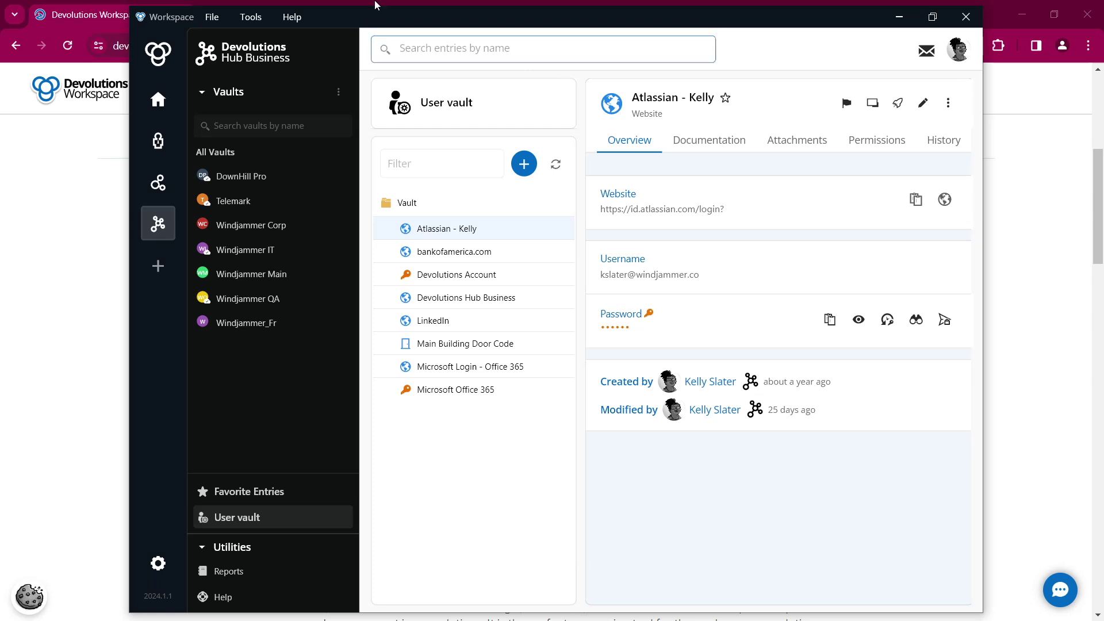
- List the signed-in Hub Business accounts and open, then dismiss, the Add space dialog
click(157, 229)
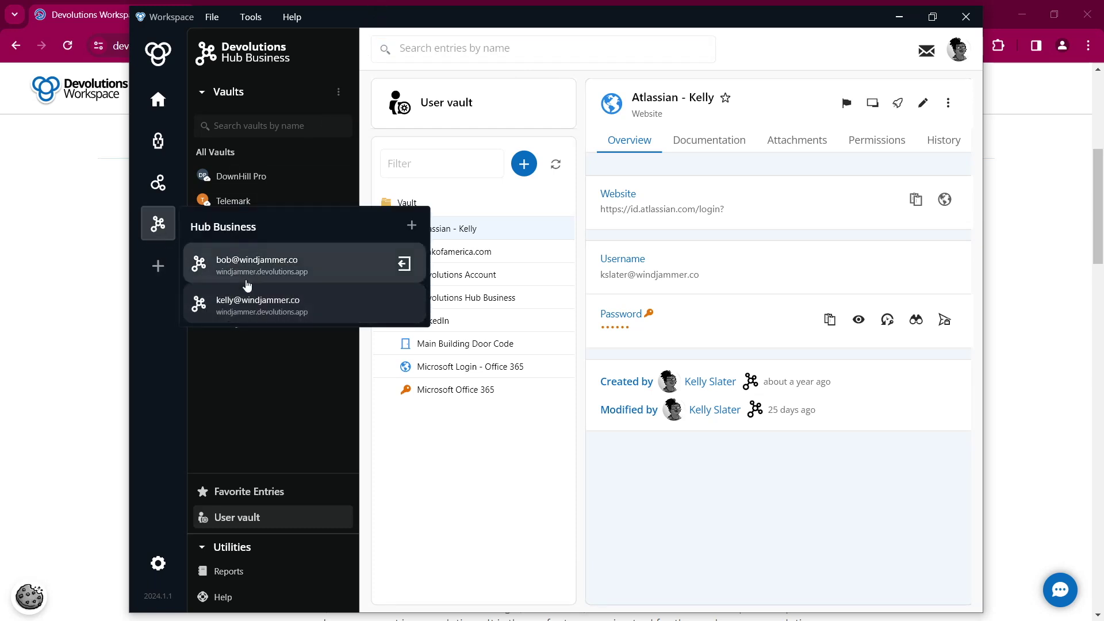
click(158, 265)
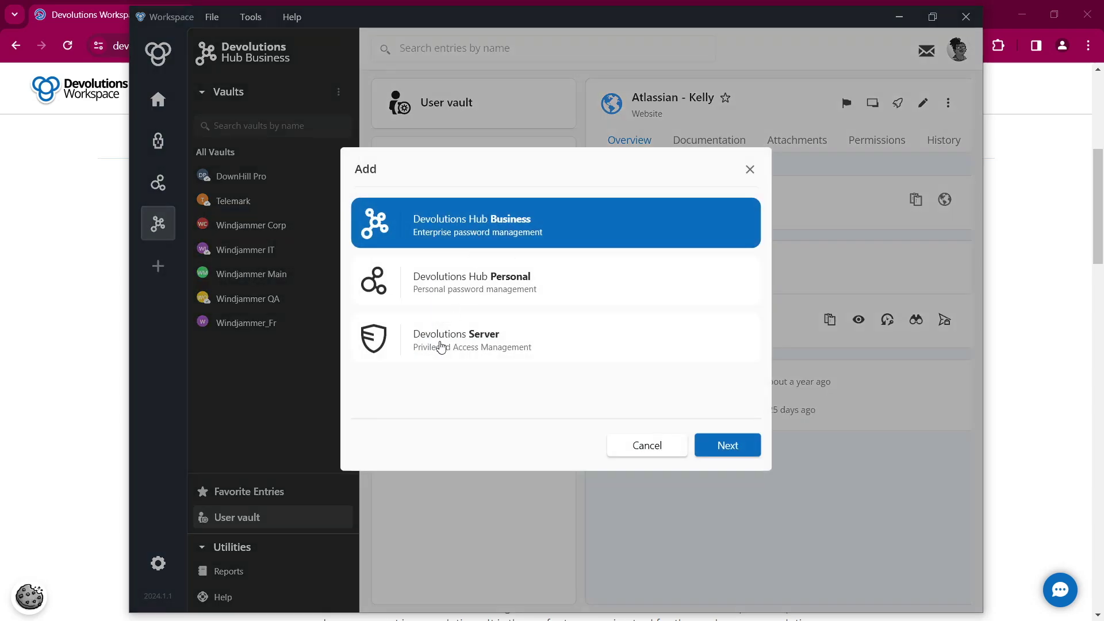
click(751, 168)
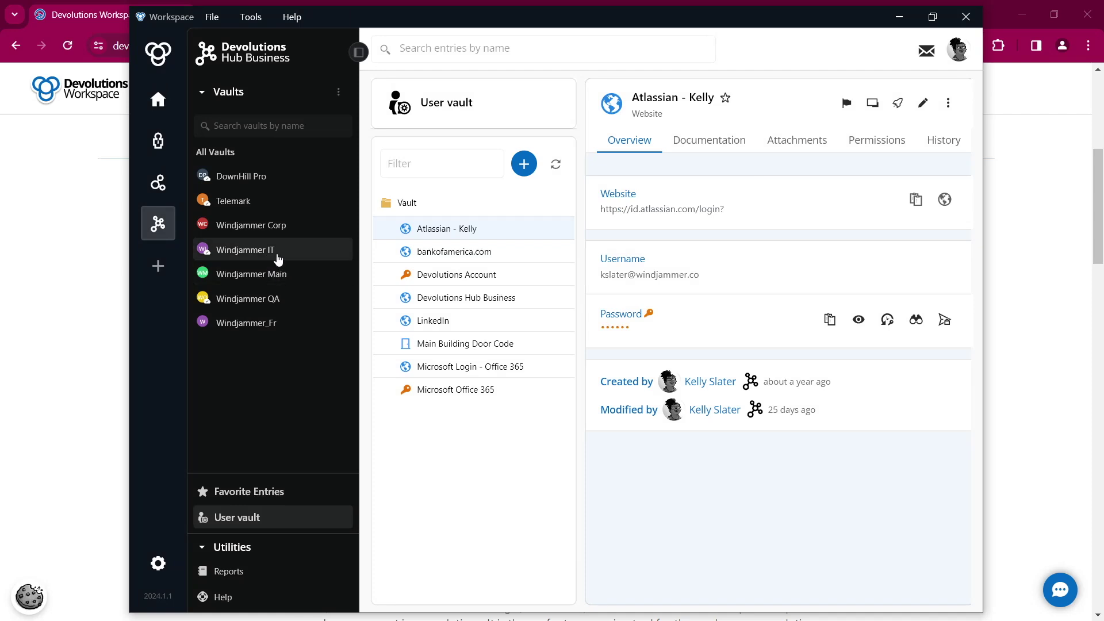
- View the bankofamerica.com and Devolutions Account entries, then open the Windjammer Corp vault
click(440, 252)
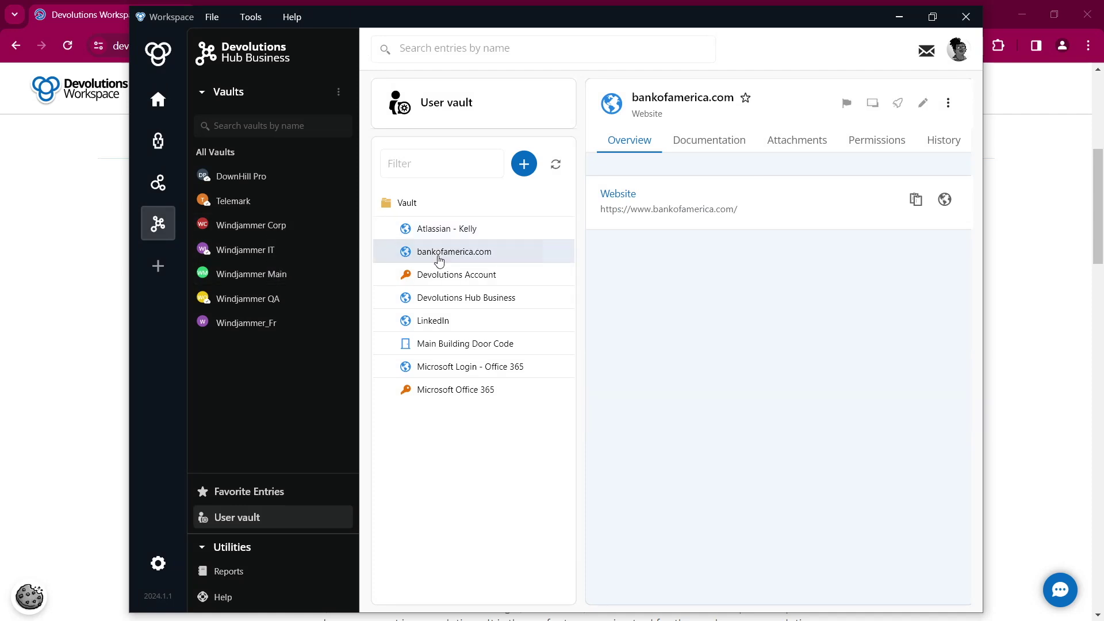
click(440, 276)
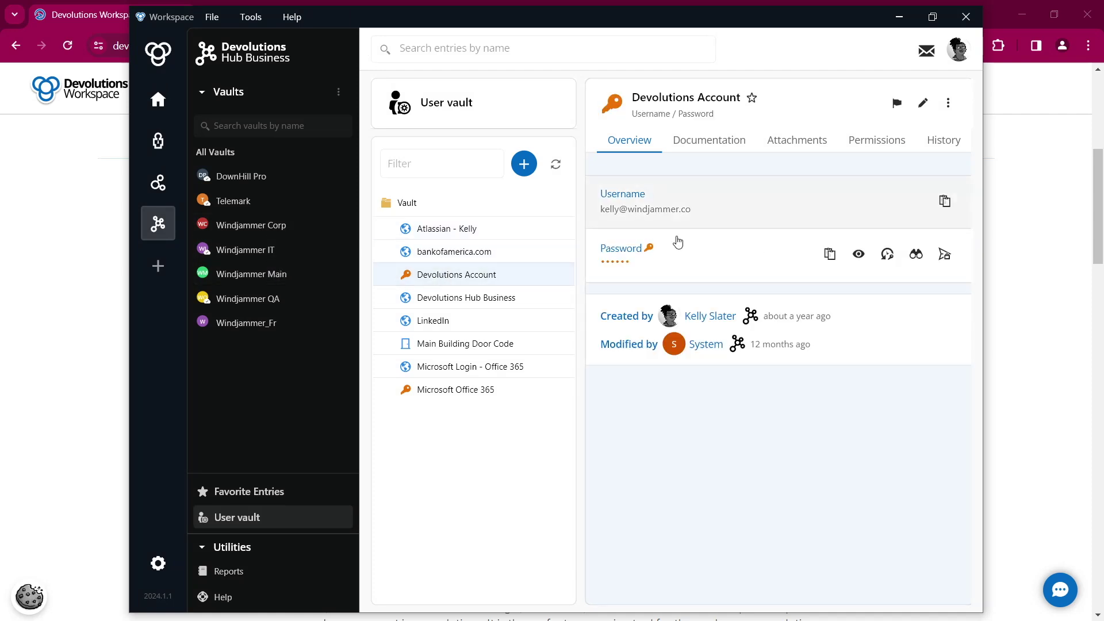
click(244, 227)
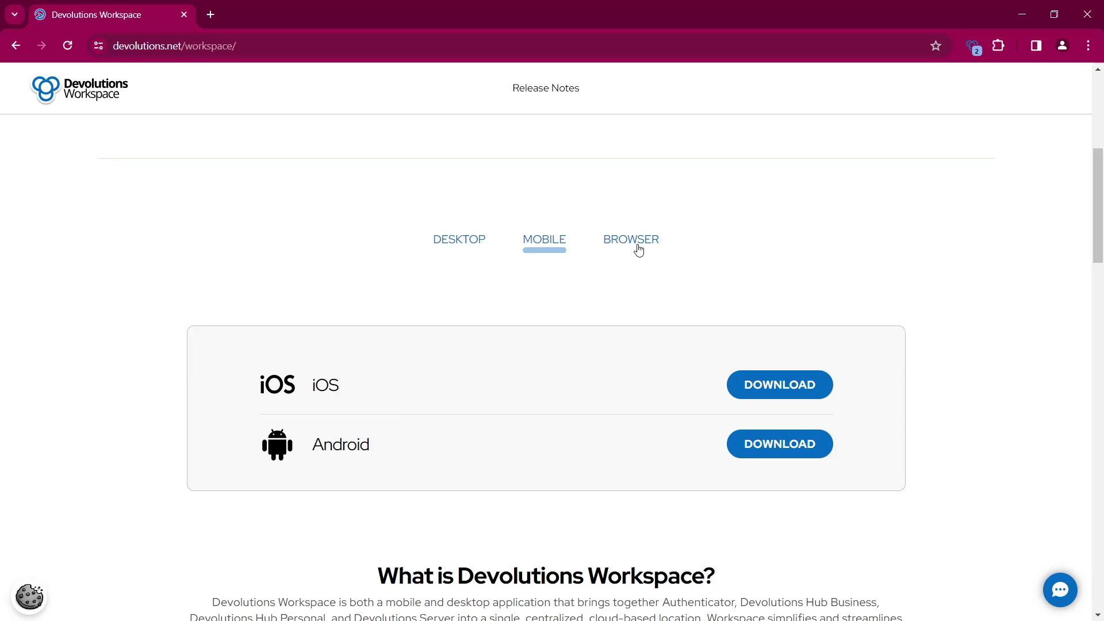
- Switch the download panel to BROWSER to list the Chrome, FireFox, Edge and Opera extensions
click(639, 250)
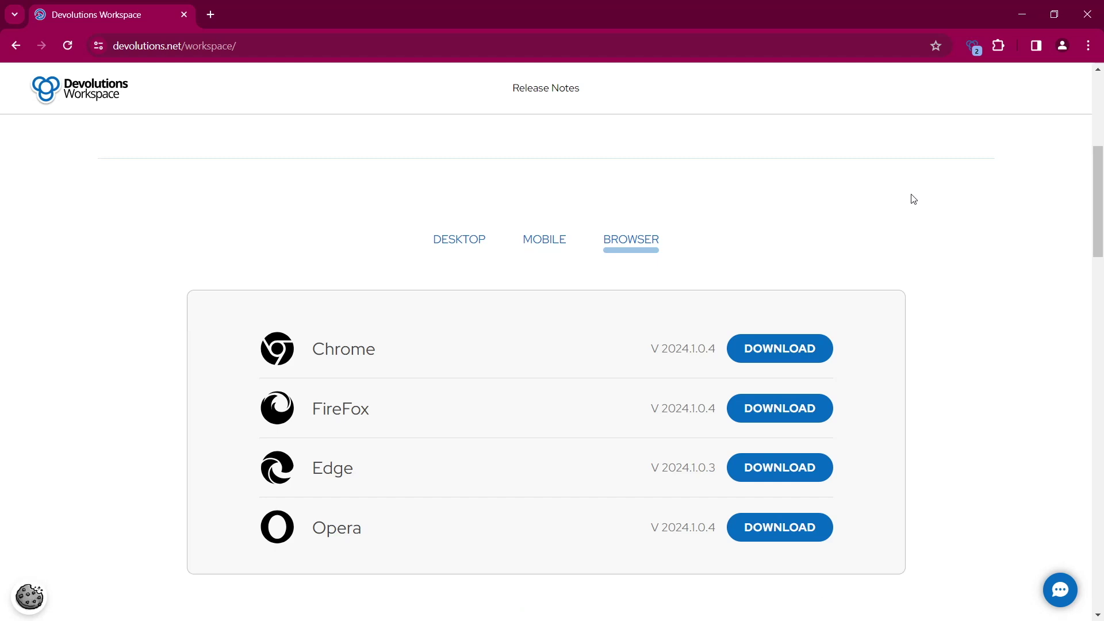
- In the Workspace browser extension, check Manage spaces, then browse to the User vault entries
click(973, 46)
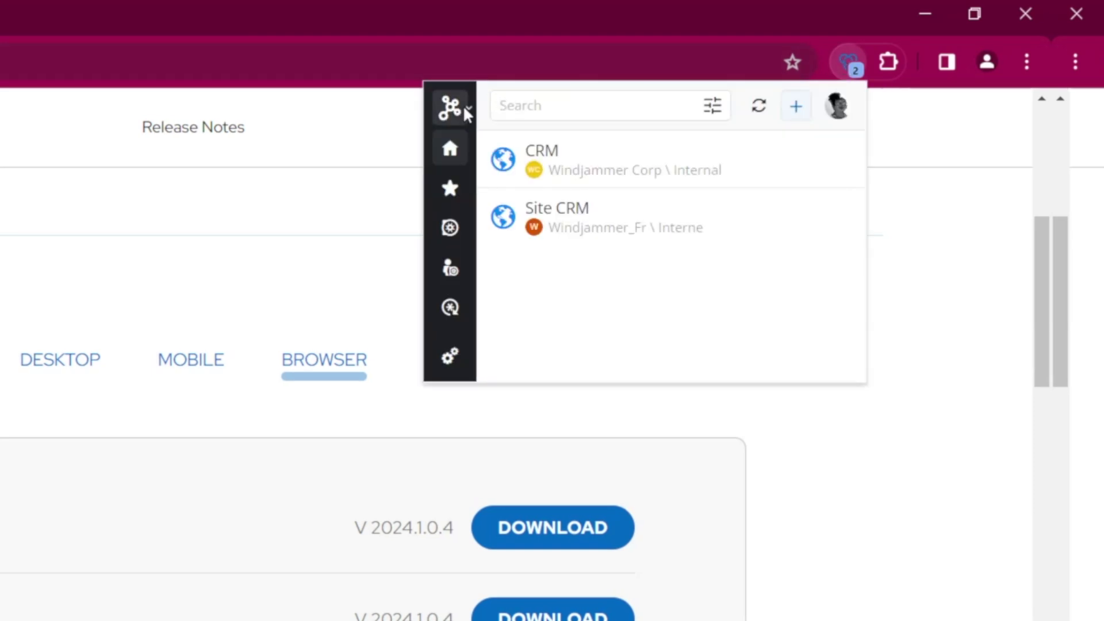
click(464, 105)
click(524, 148)
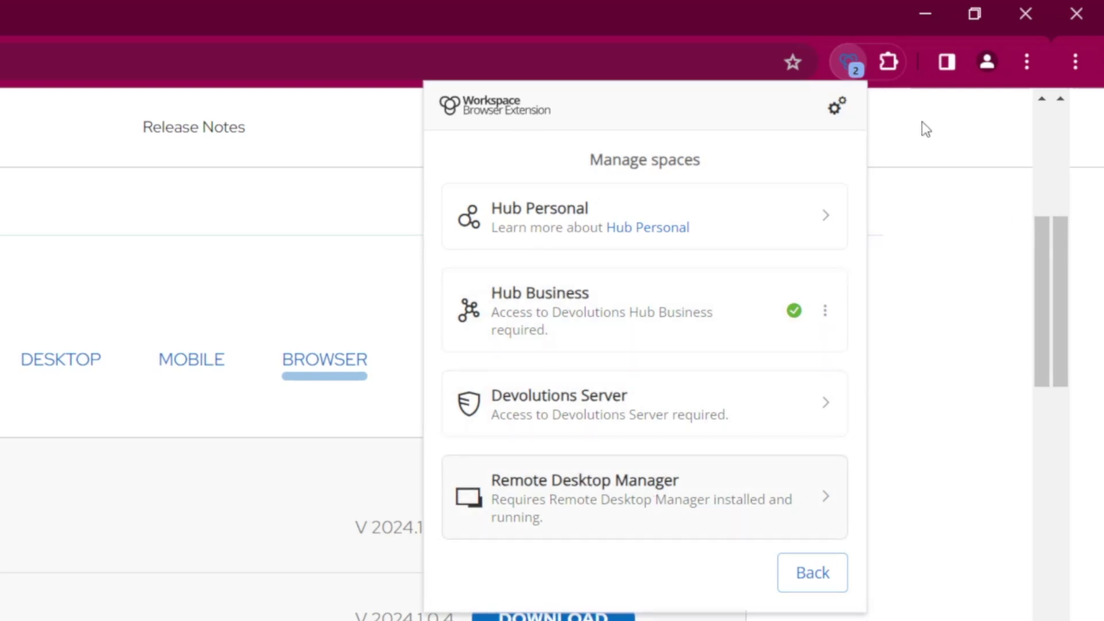
click(856, 69)
click(852, 65)
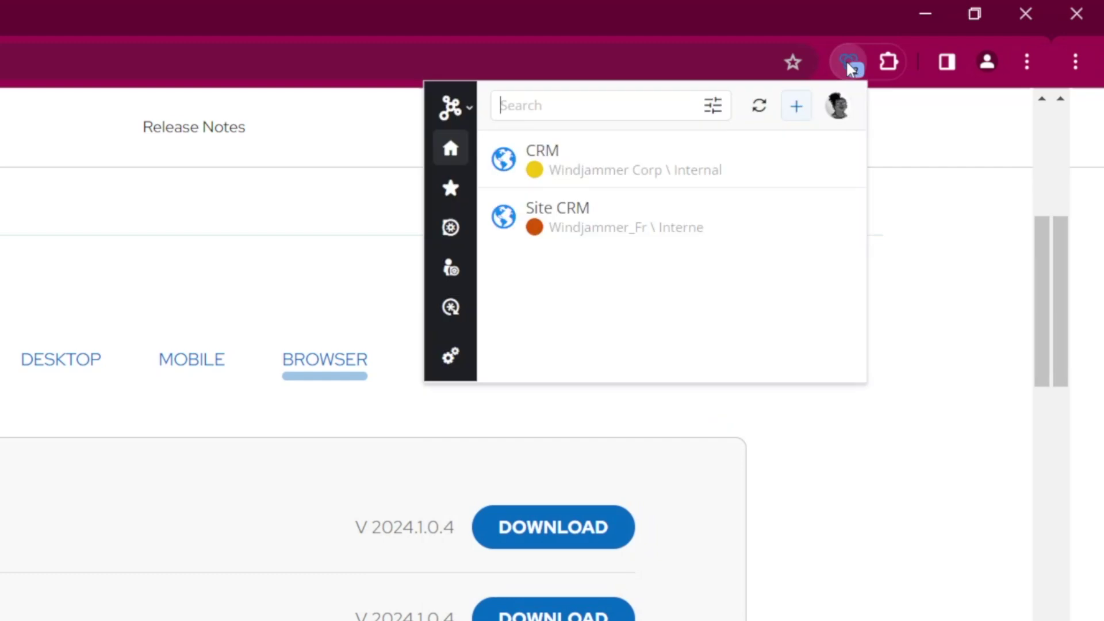
click(452, 240)
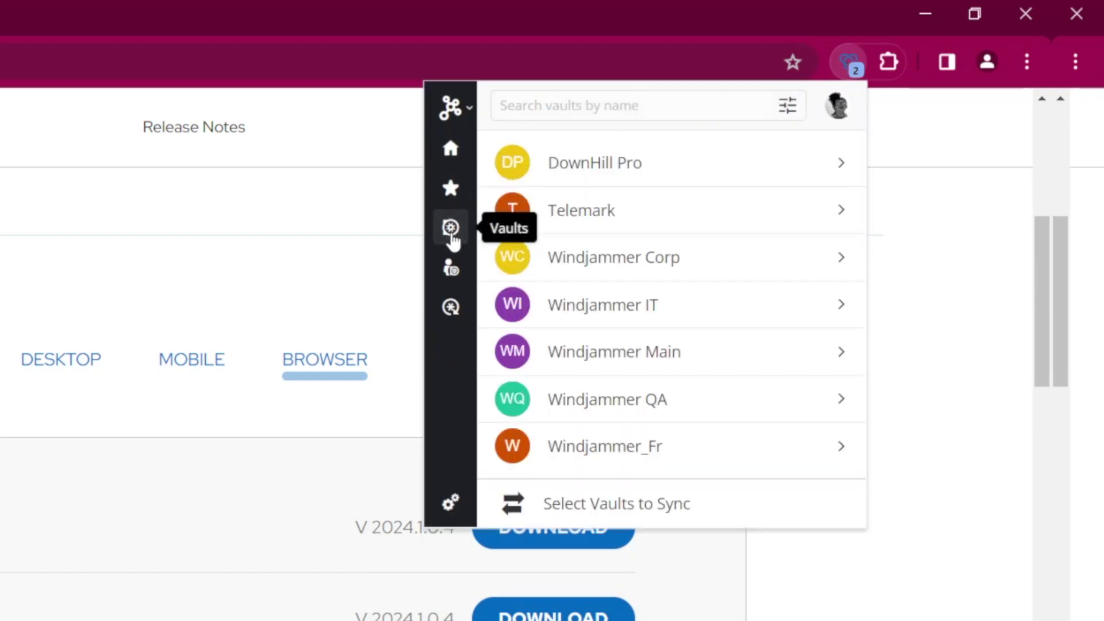
click(449, 269)
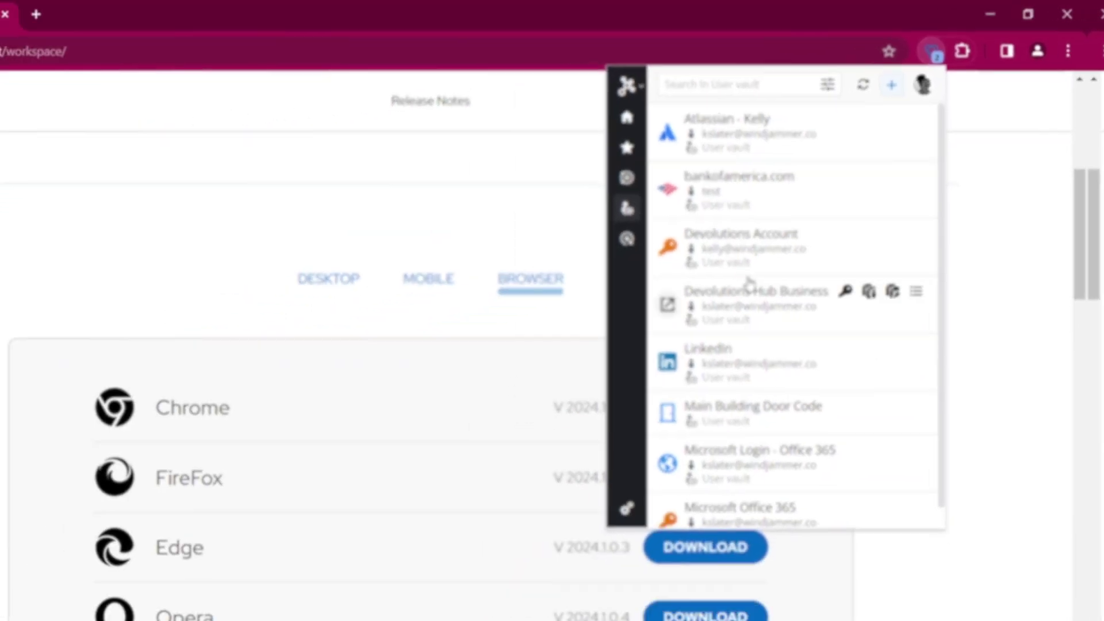
- Launch the Atlassian entry, autofill the stored email and password, and log in
click(753, 122)
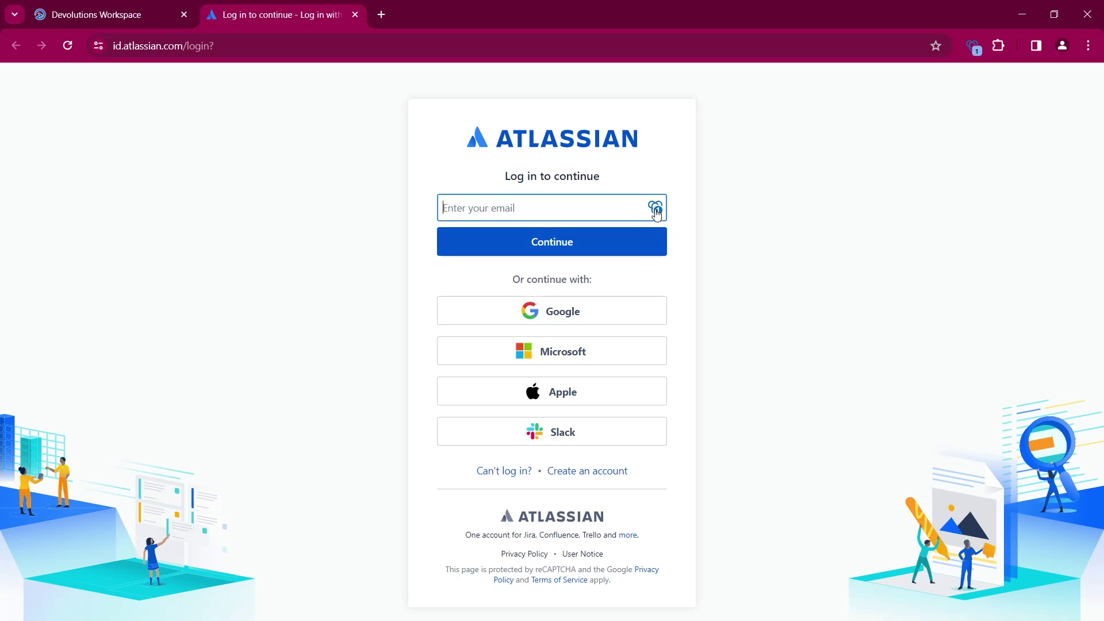
click(656, 208)
click(456, 287)
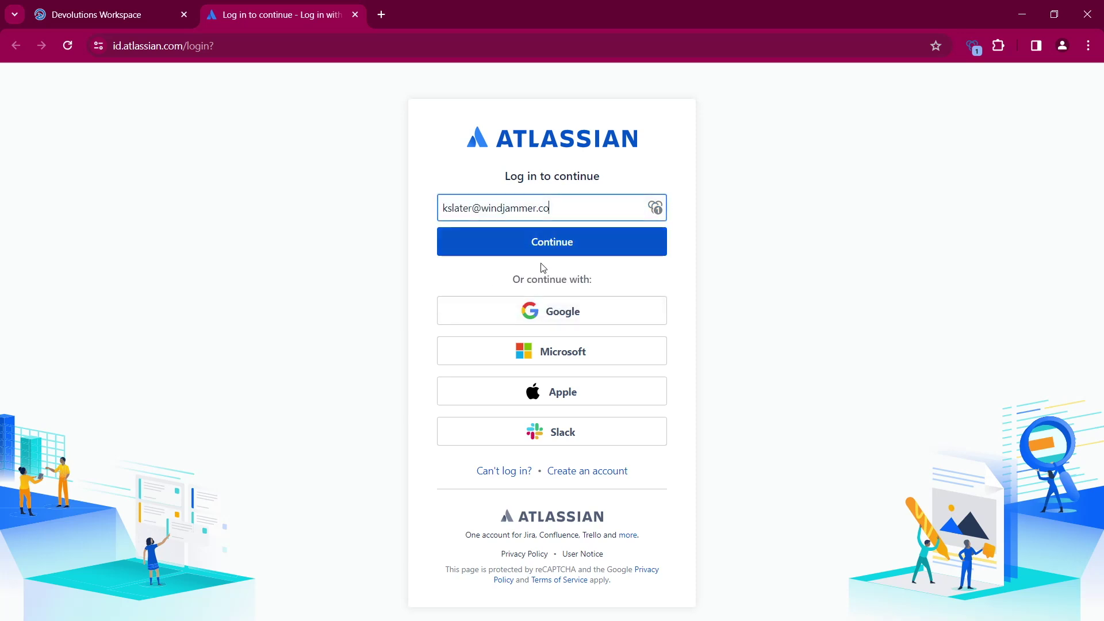
click(537, 244)
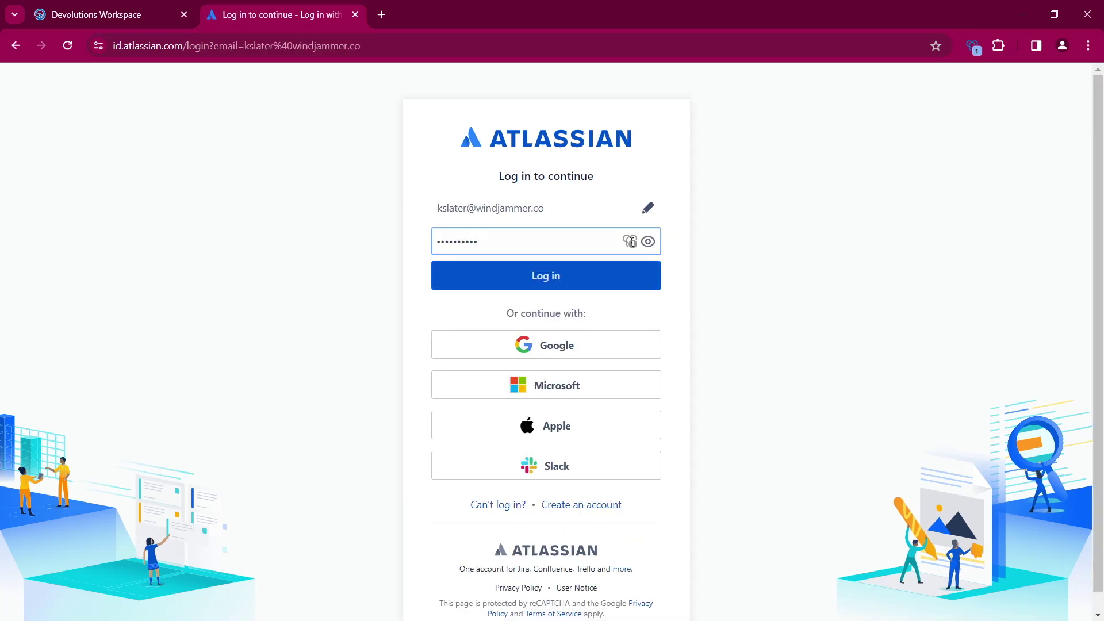
click(600, 277)
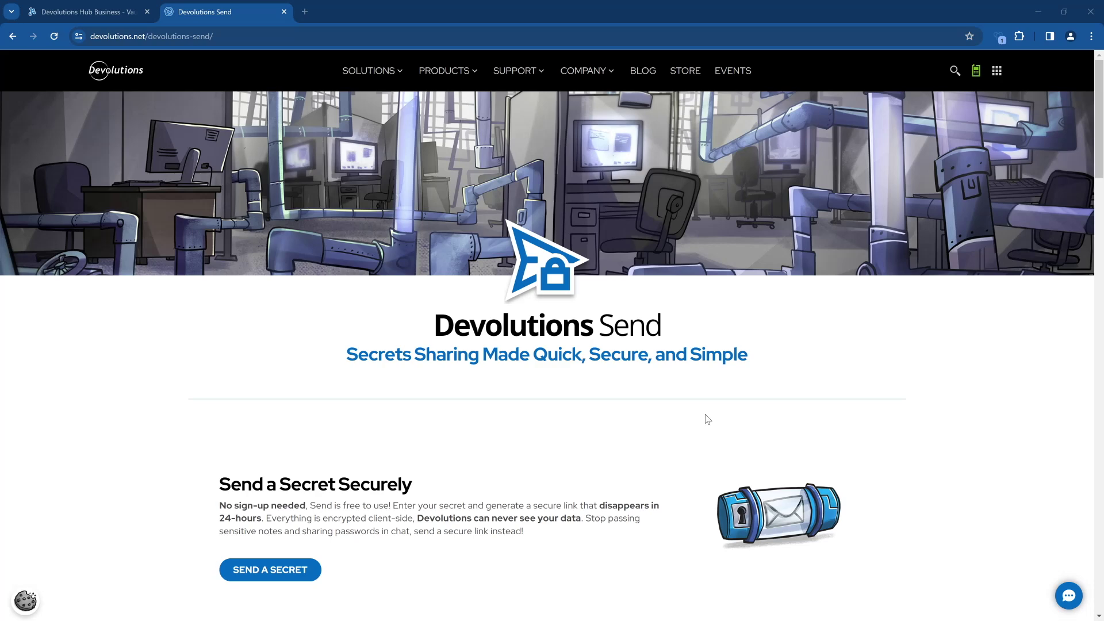
- Open Send a Secret, try its Passphrase and Secure Message fields, then close the send.devolutions.com tab
scroll(707, 419, down, 6)
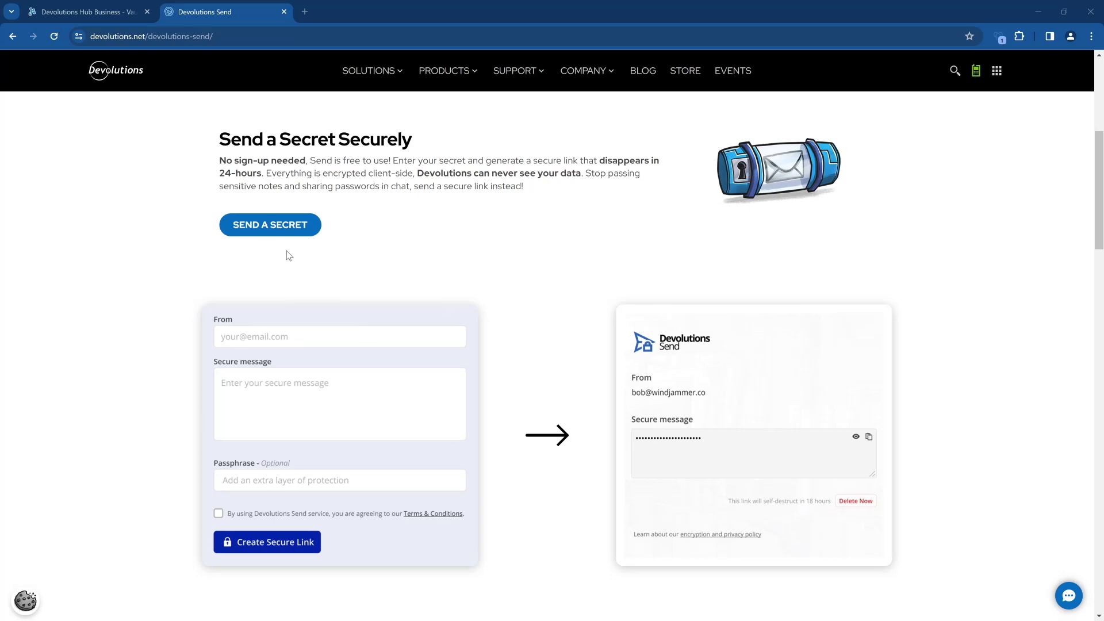
click(251, 224)
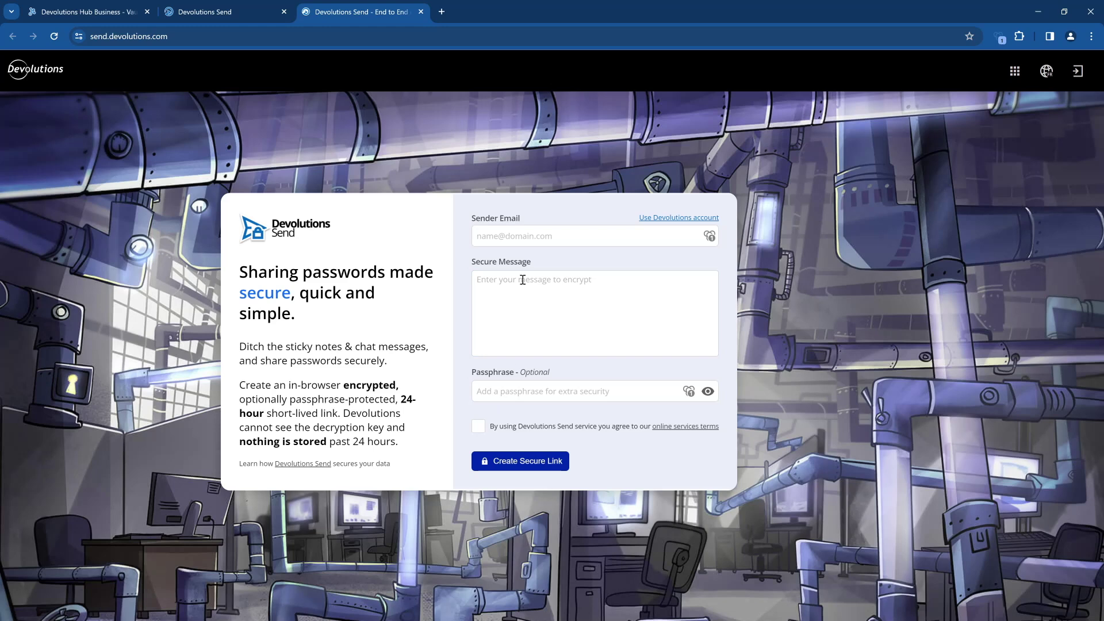
click(538, 384)
click(544, 350)
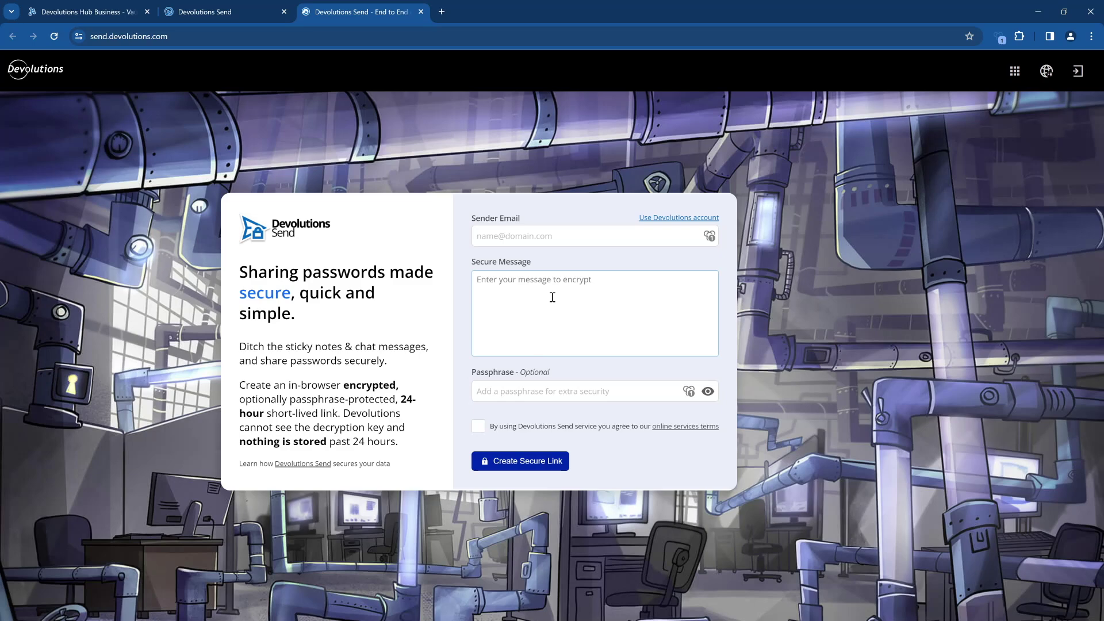
key(ctrl+w)
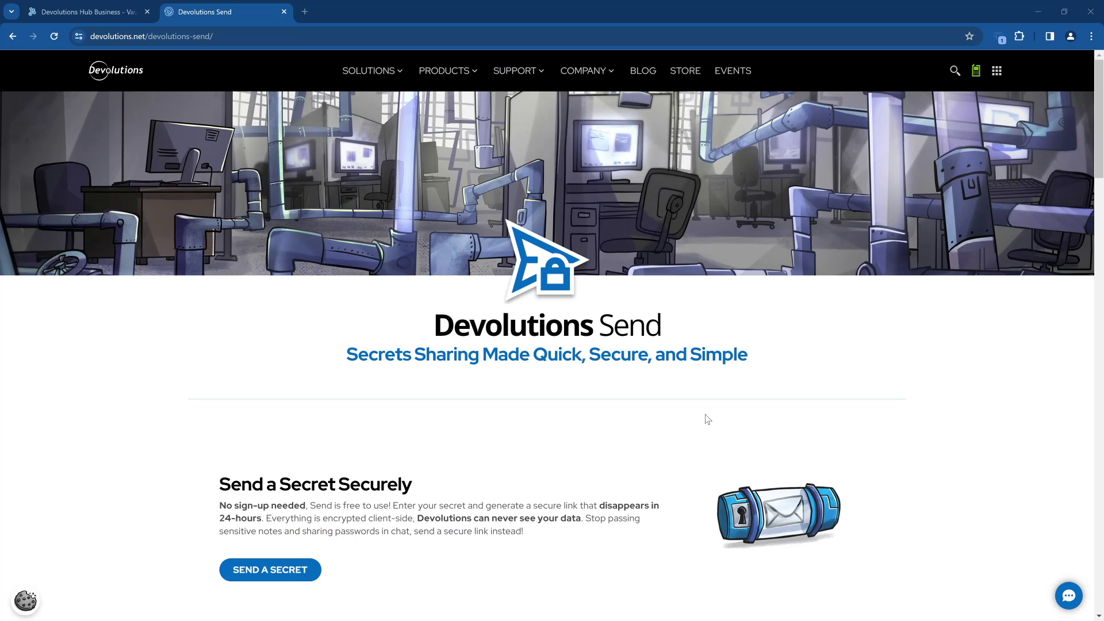
scroll(707, 418, down, 6)
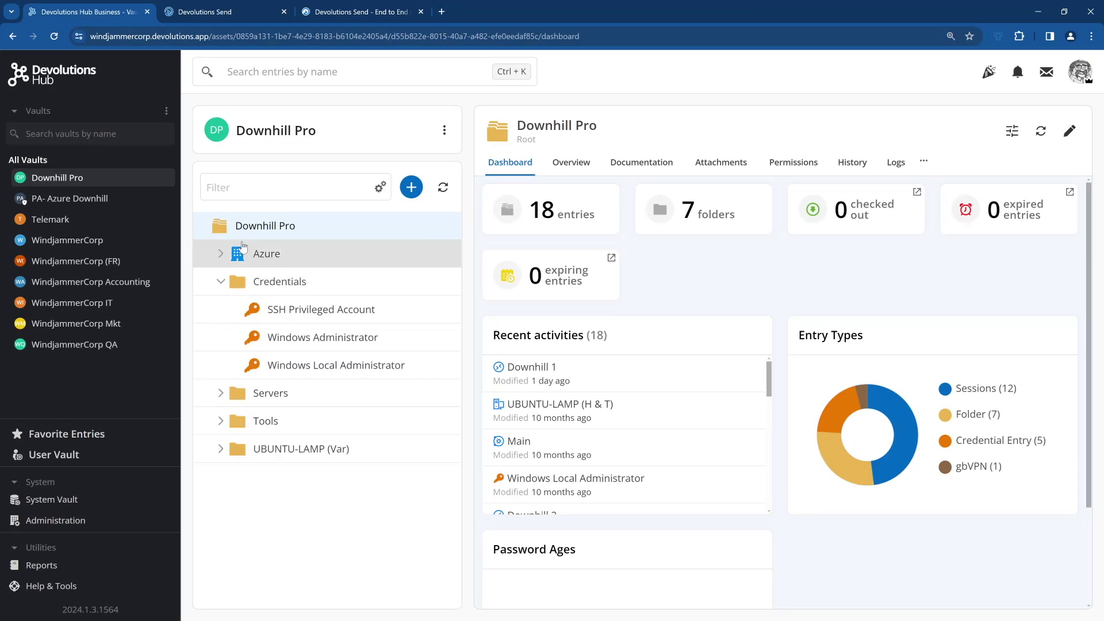
- Open the Windows Administrator credential and start an in-app Send Copy to a Hub user, then cancel
click(317, 338)
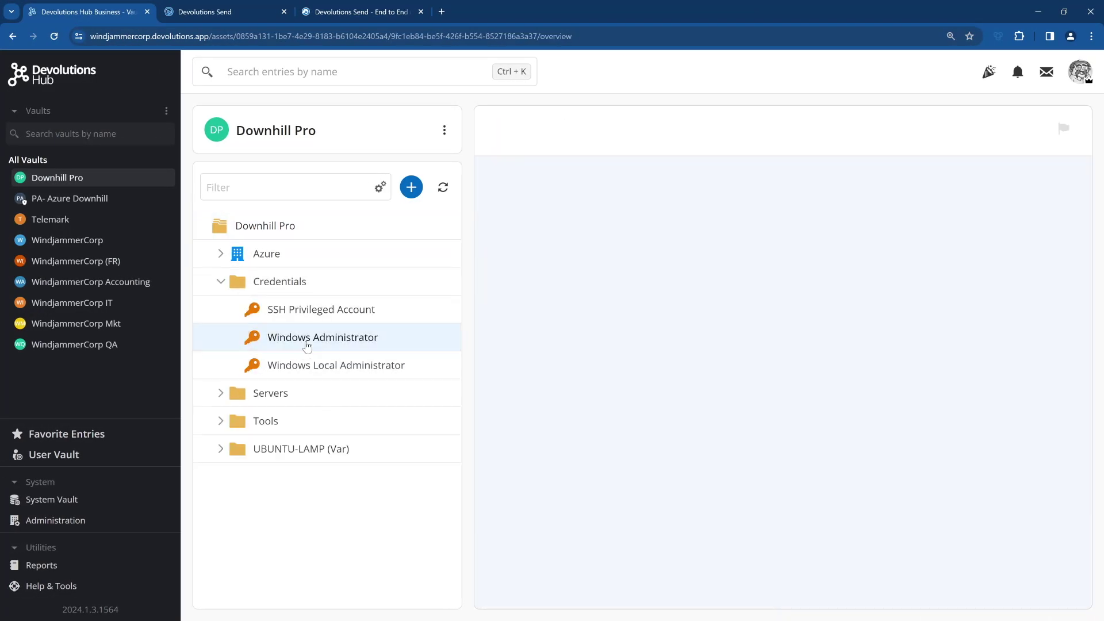
click(1059, 324)
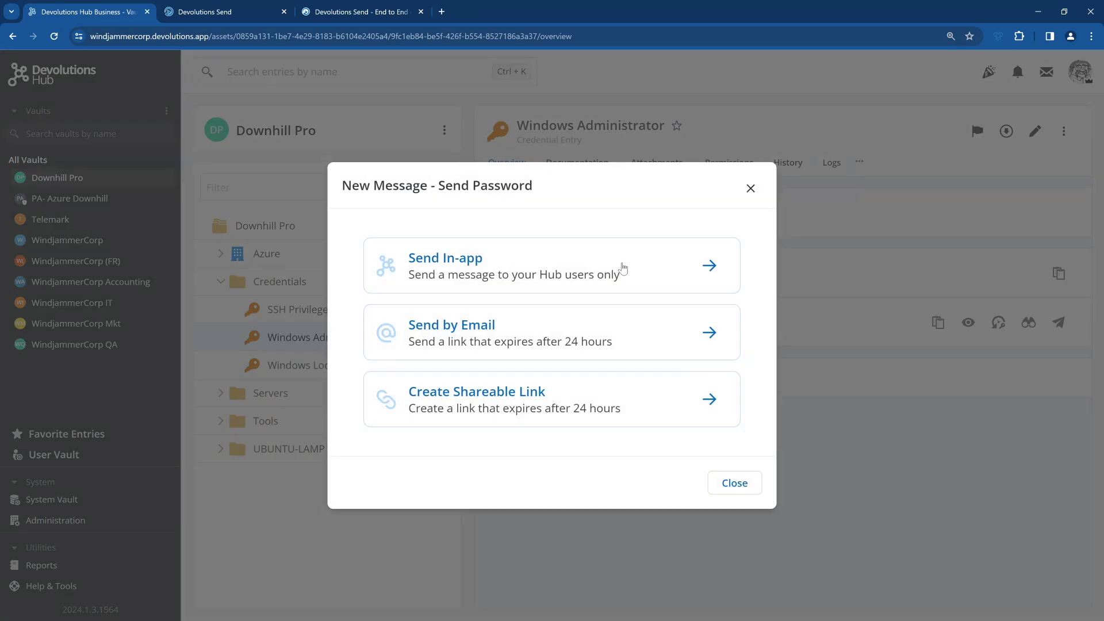
click(426, 272)
text(maurice)
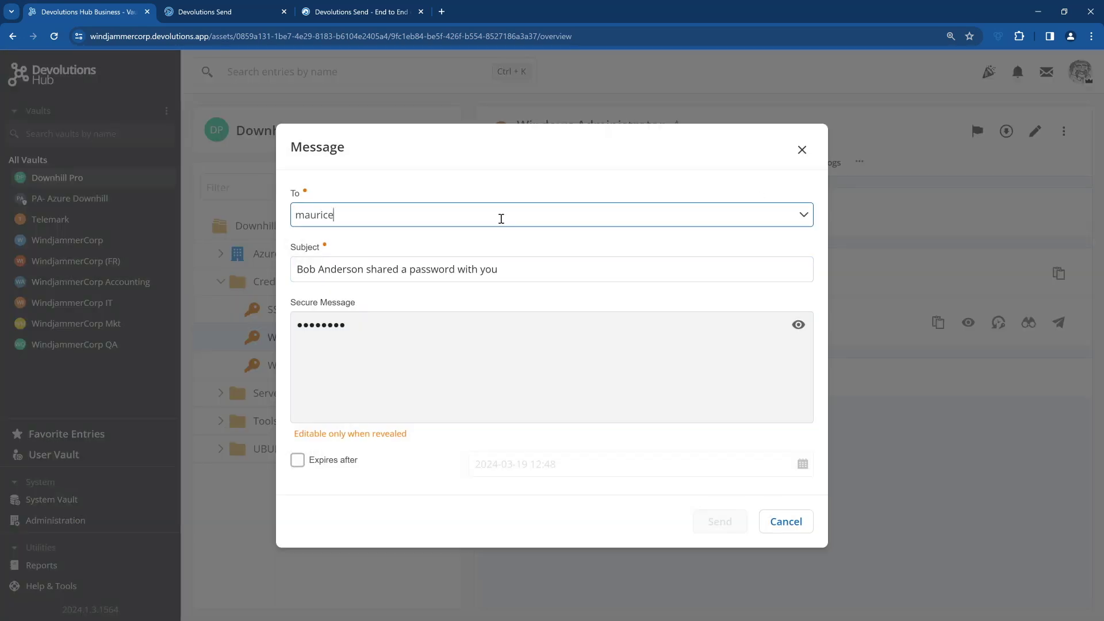
key(Return)
click(793, 533)
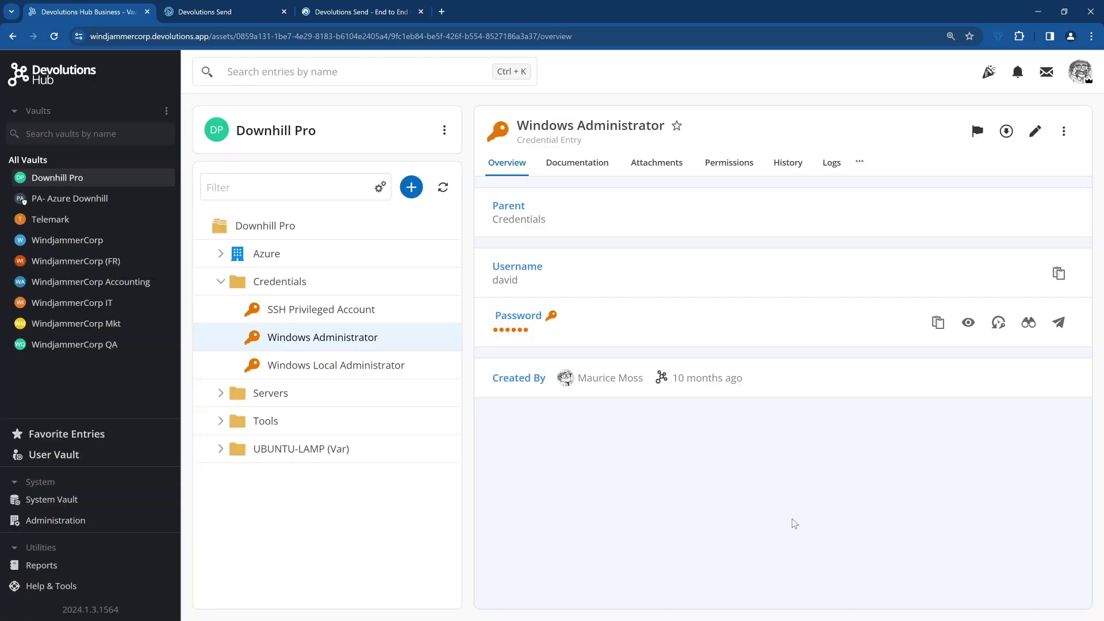
- Try sending the password copy by email to a user, then cancel
click(1059, 323)
click(451, 340)
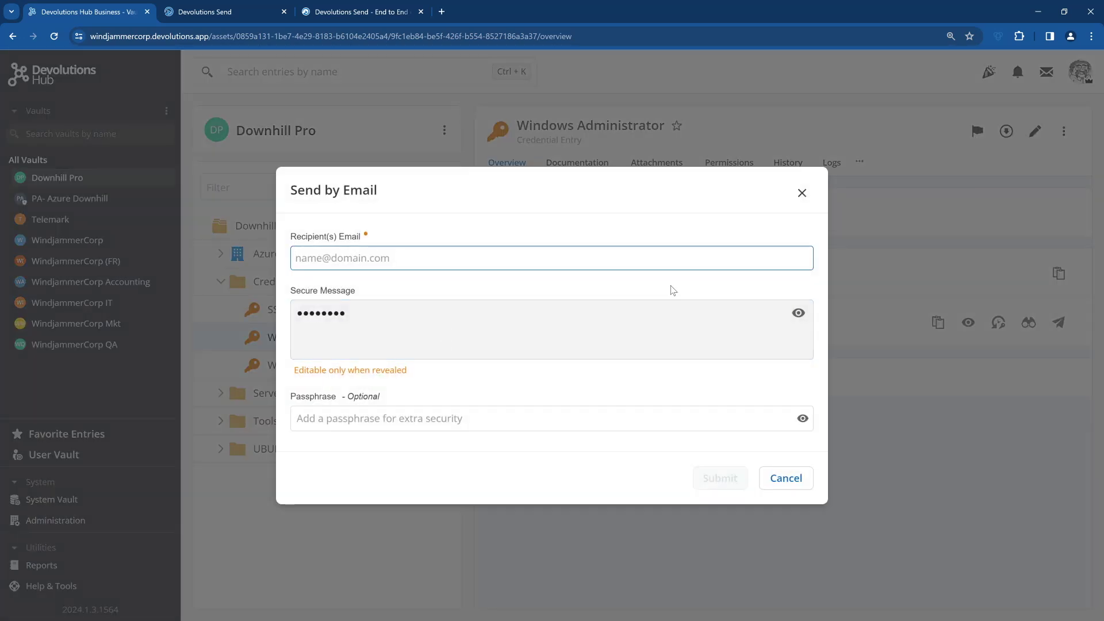
text(mauric)
click(788, 487)
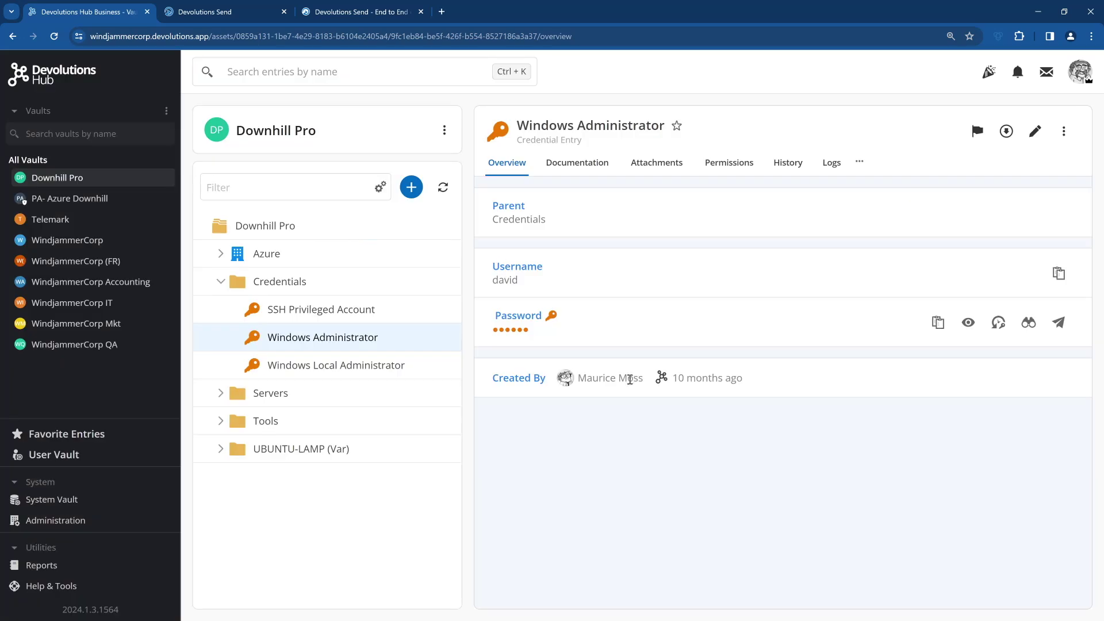
- Create a shareable link for the password and open it in a new tab
click(1058, 323)
click(445, 409)
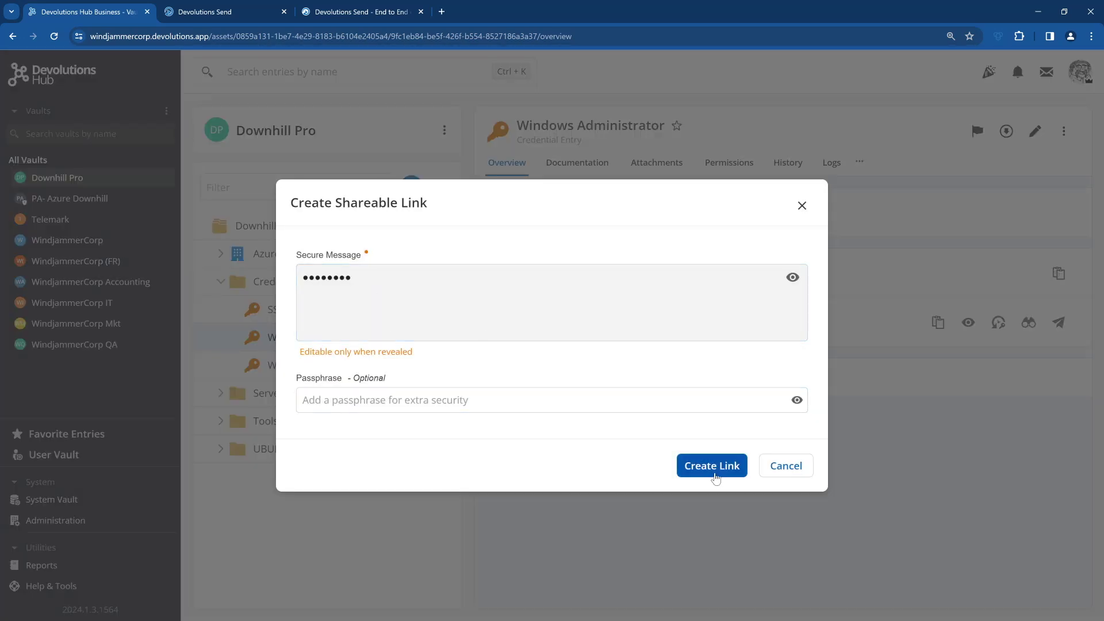
right_click(621, 447)
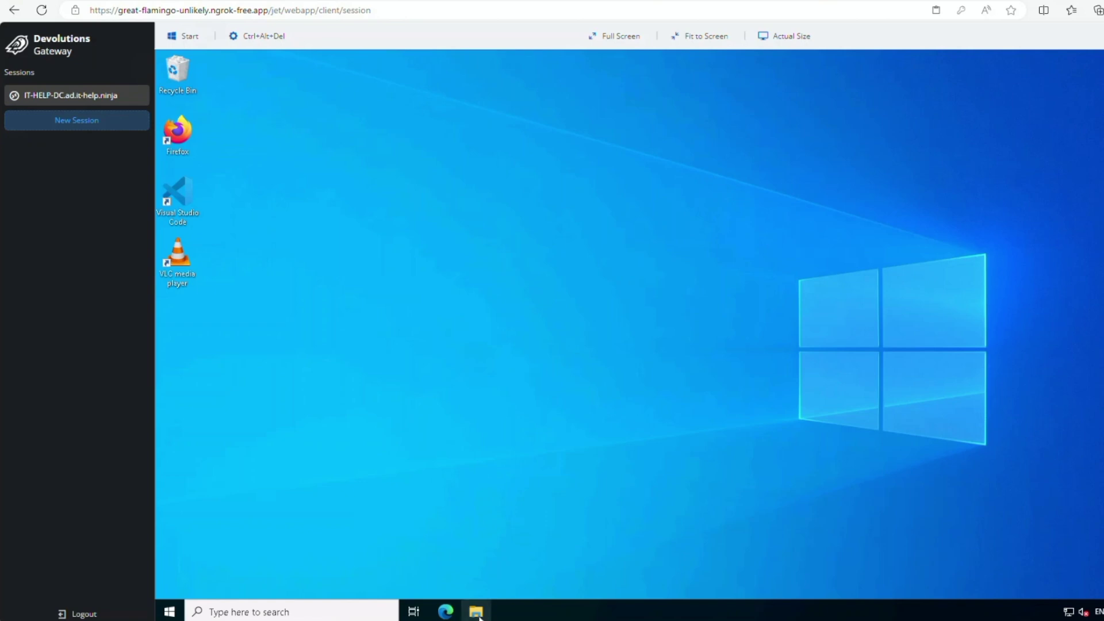
- Open File Explorer on the remote desktop, show and close Start, then toggle full screen on and off
key(super+e)
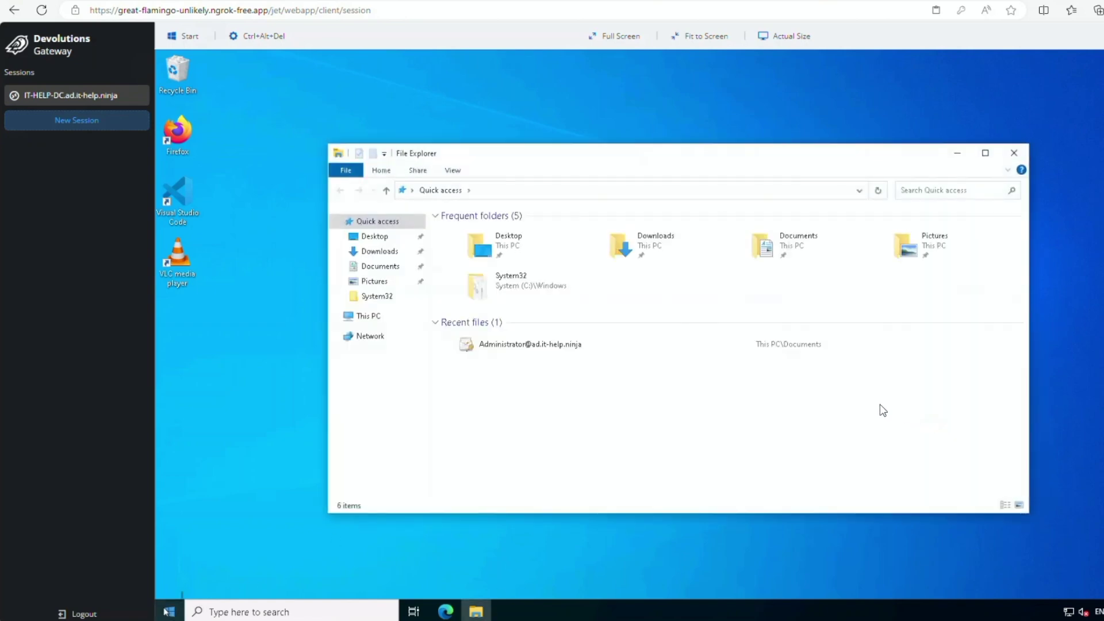
key(super)
key(Escape)
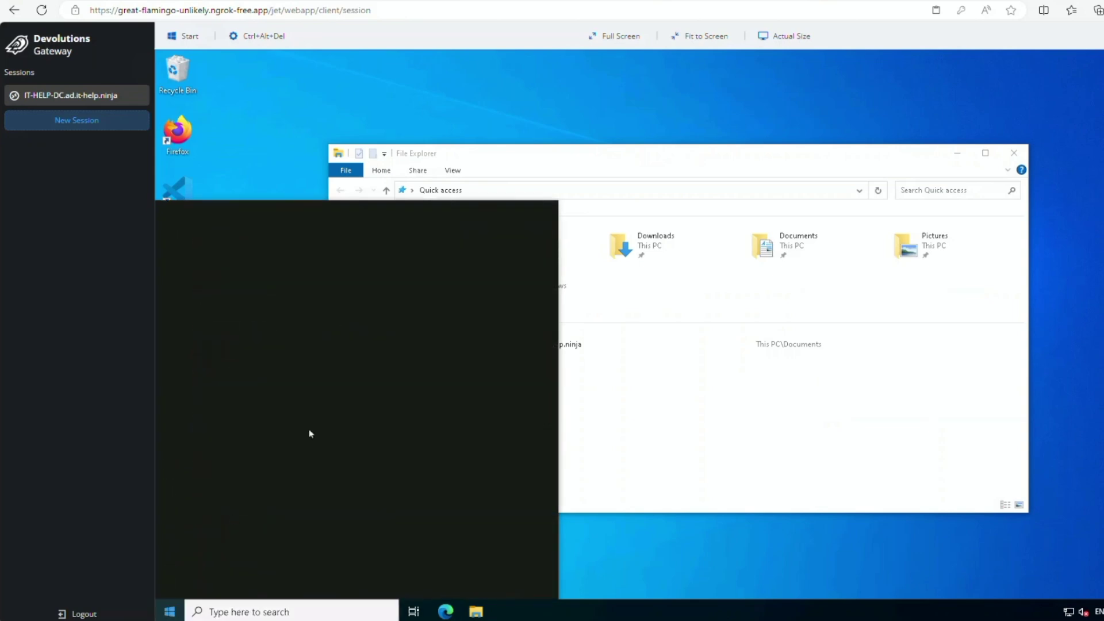
click(611, 36)
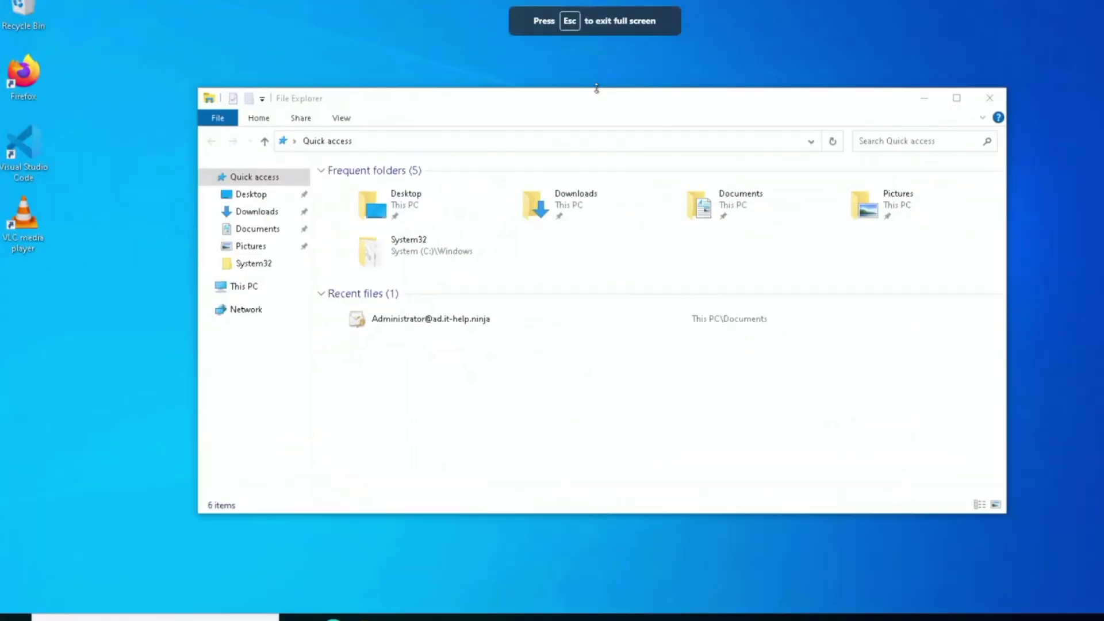
key(Escape)
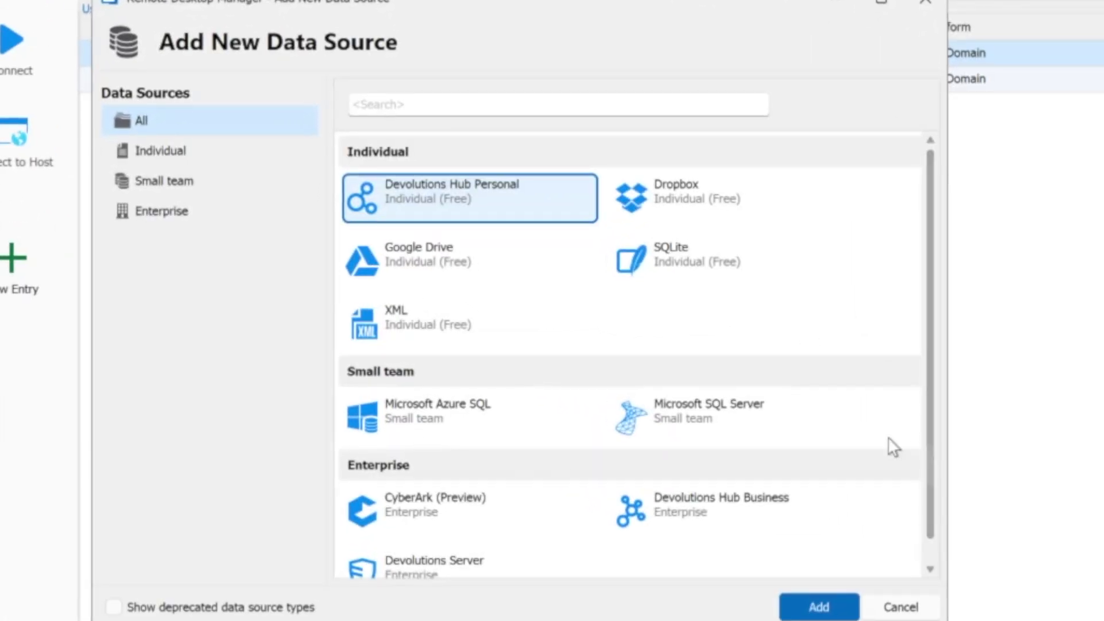
- Scroll the data source types down to CyberArk (Preview), then cancel out of both dialogs
scroll(863, 460, down, 1)
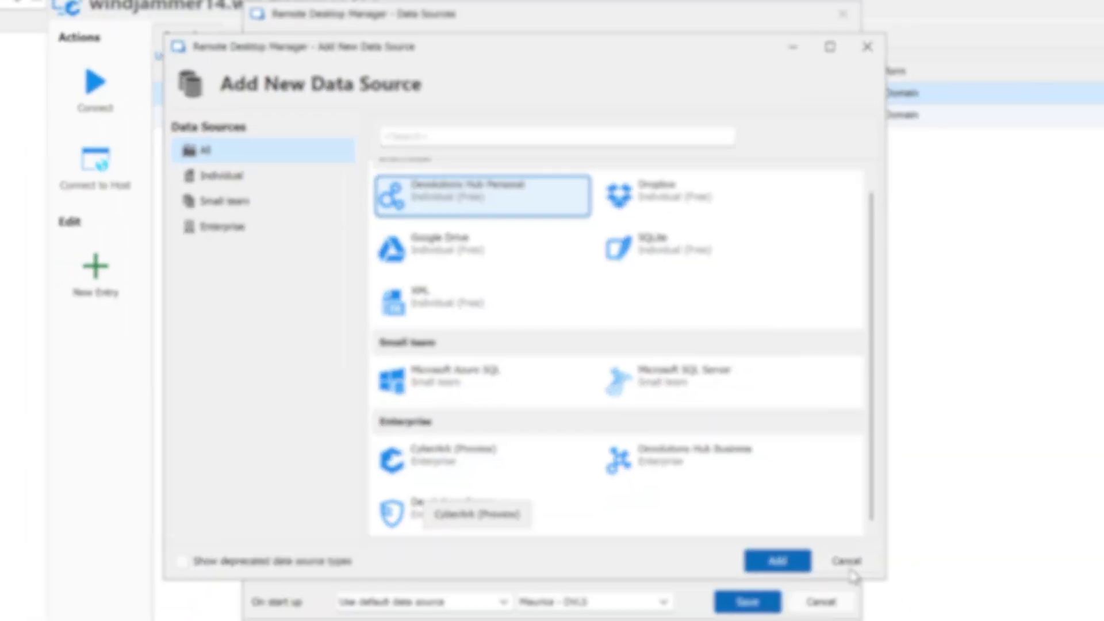
click(846, 560)
click(821, 601)
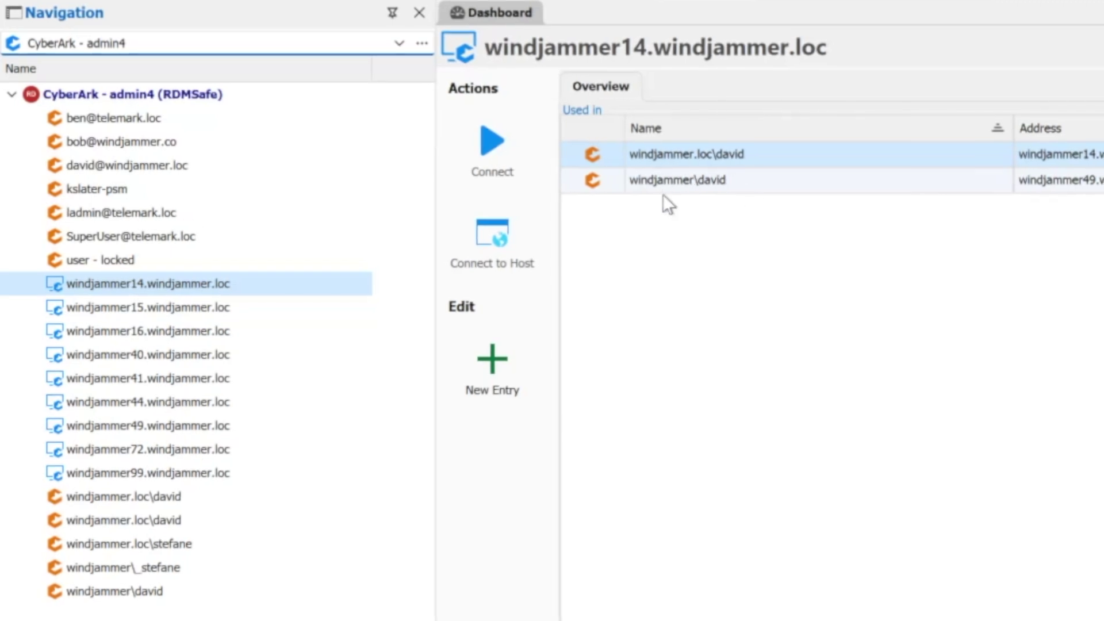
click(113, 118)
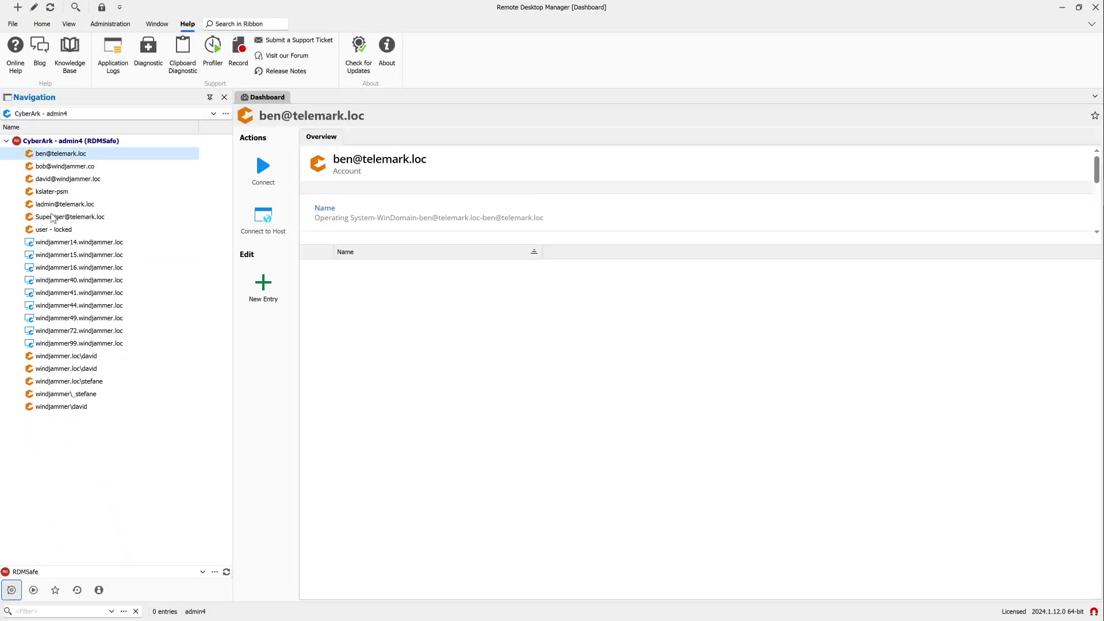
click(47, 244)
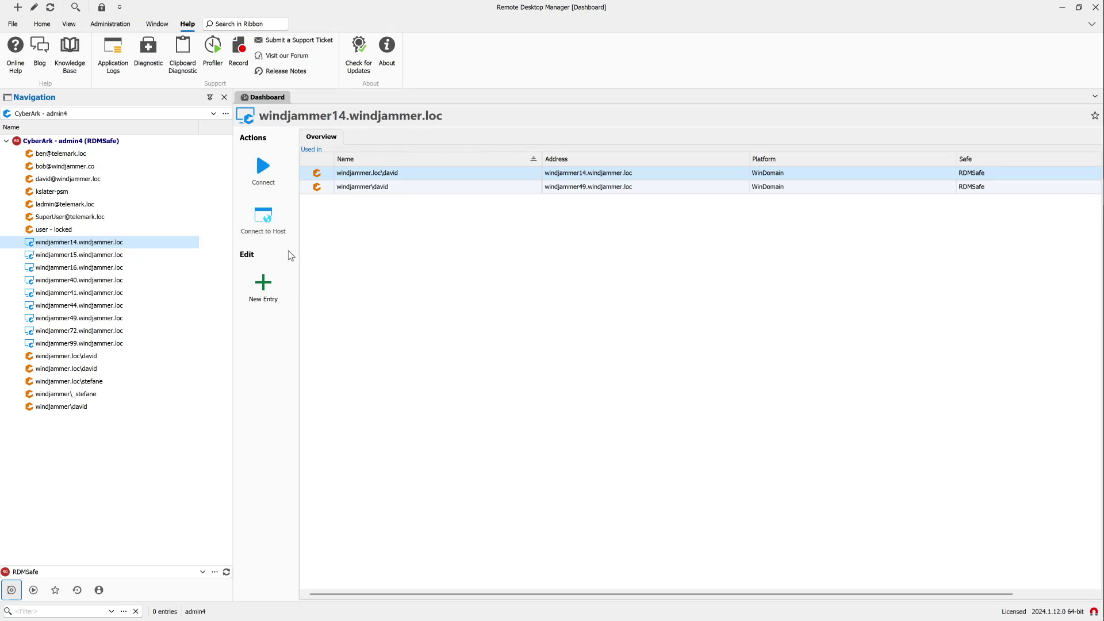
click(262, 172)
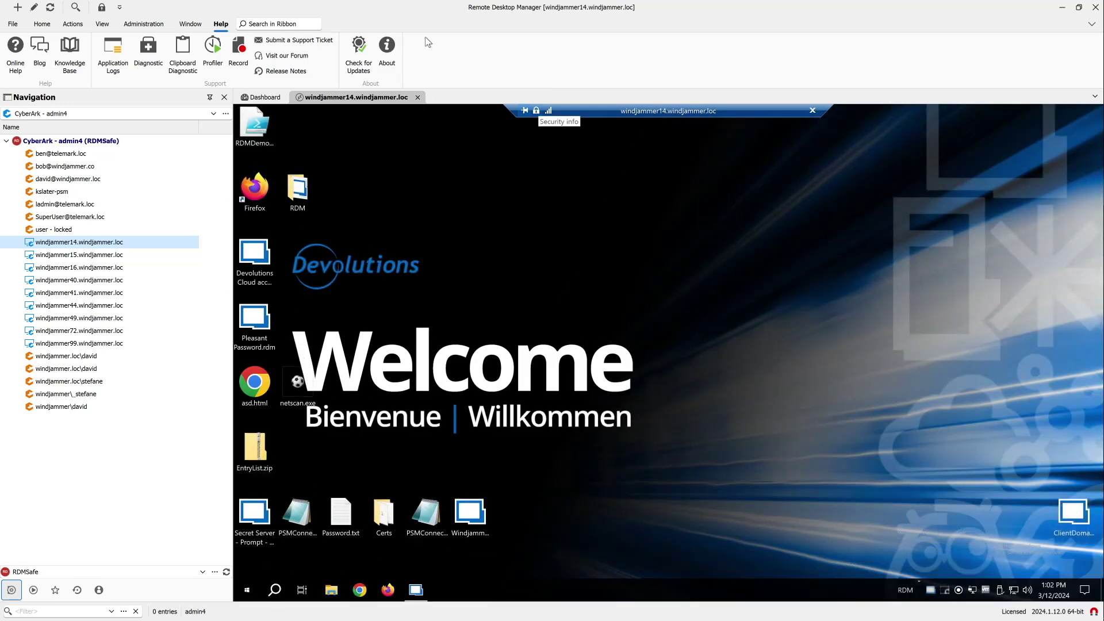
click(419, 98)
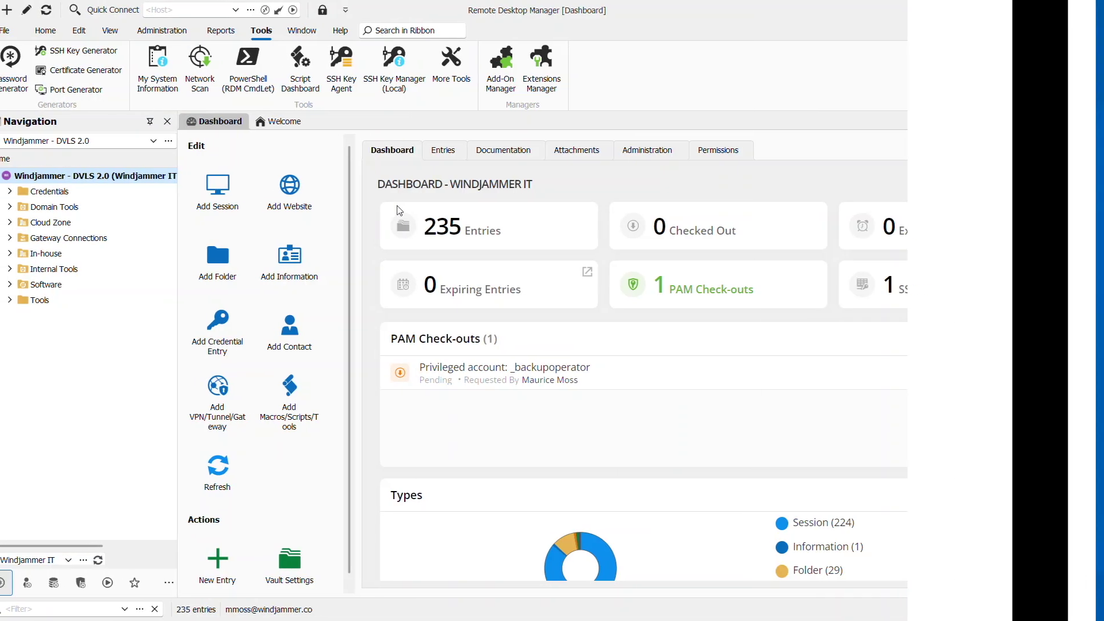
- Open Tools > Script Dashboard and preview the run options of the Fetch System Bios Info tile
click(313, 66)
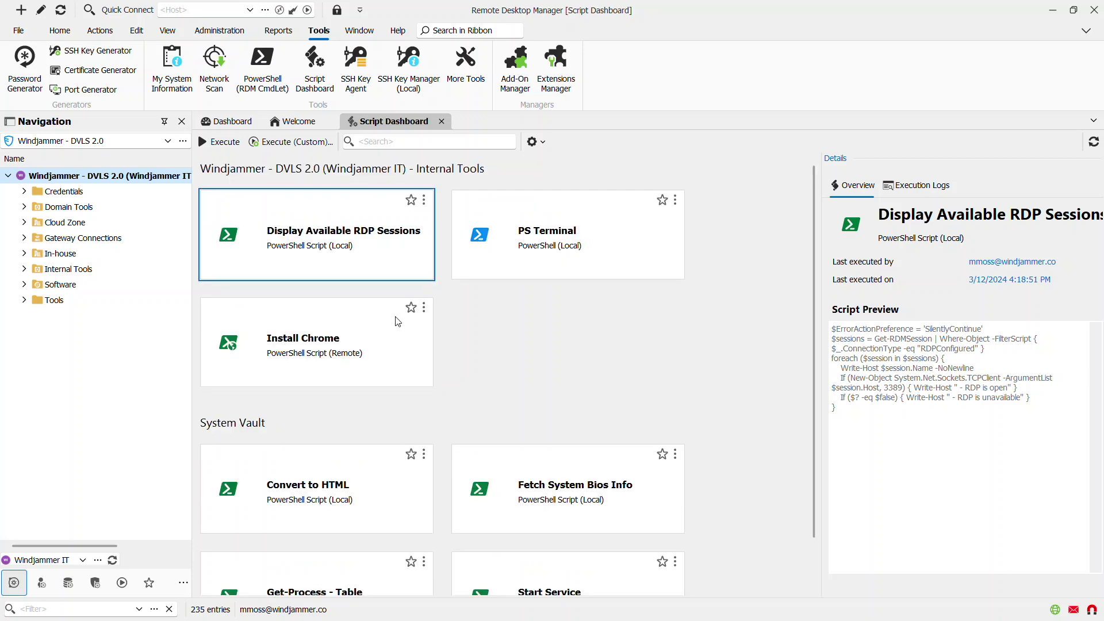
scroll(431, 328, down, 1)
right_click(576, 441)
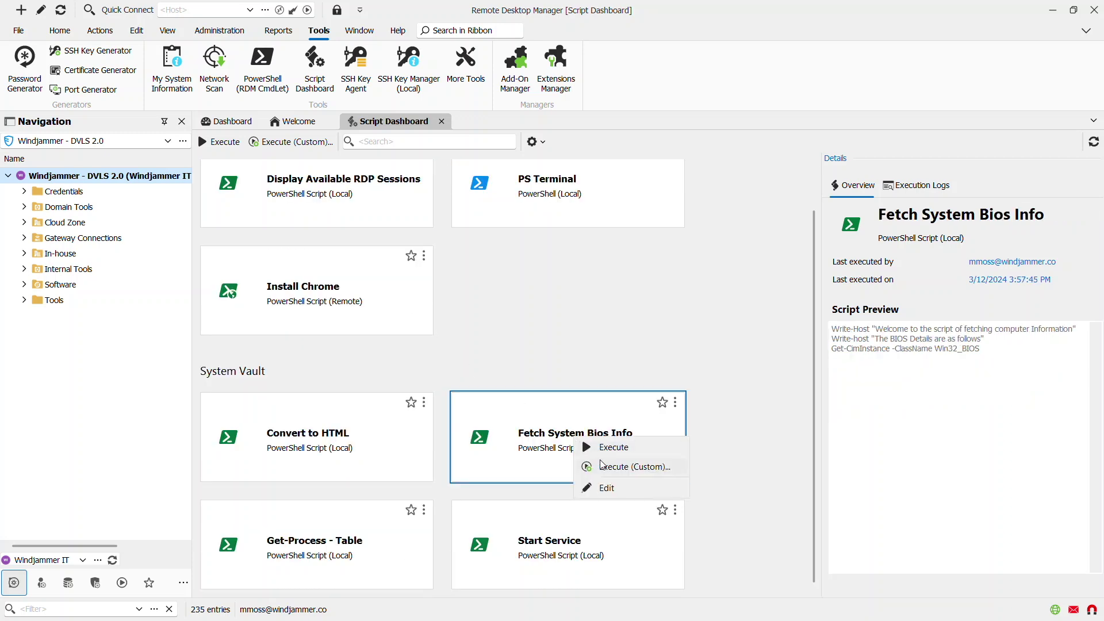
click(578, 375)
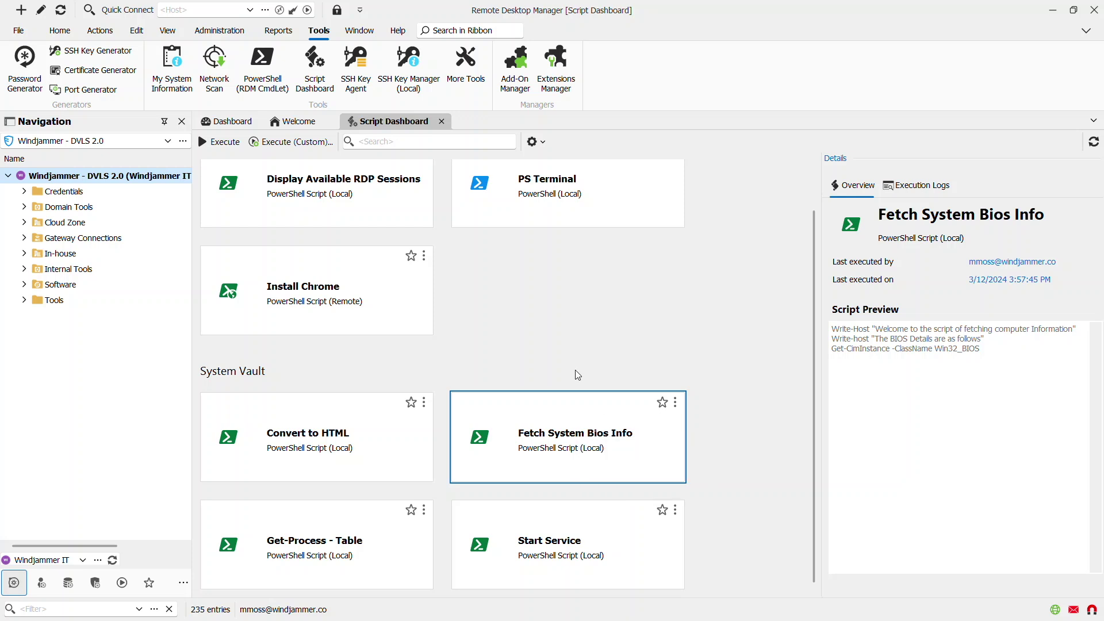
scroll(556, 375, up, 1)
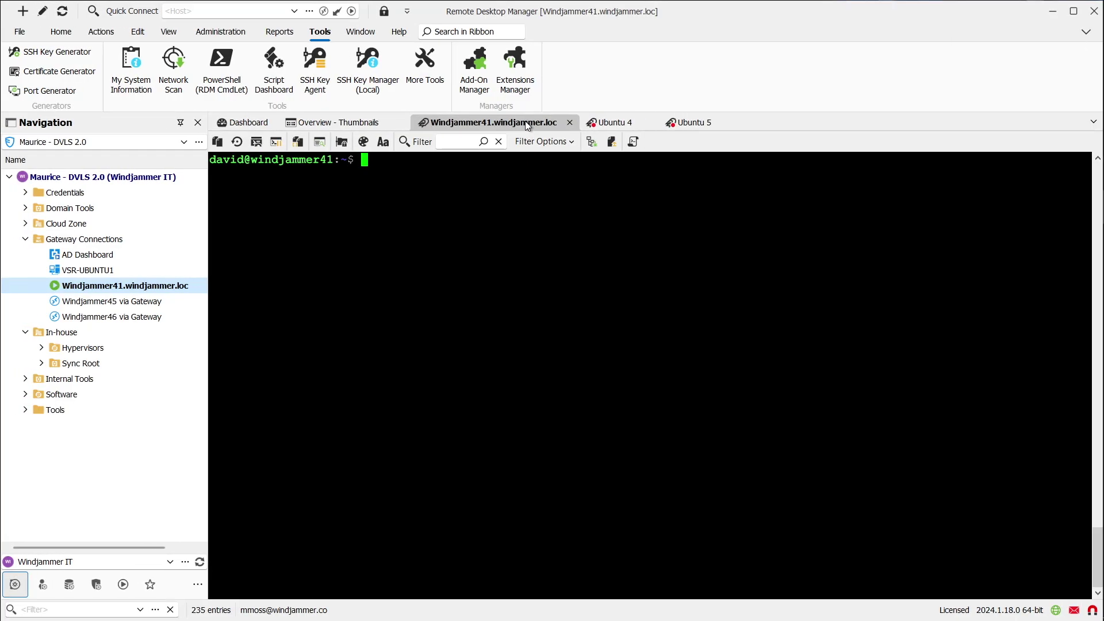
- Open and close the SSH command palette, then show the Windjammer41 session tab's menu
click(636, 141)
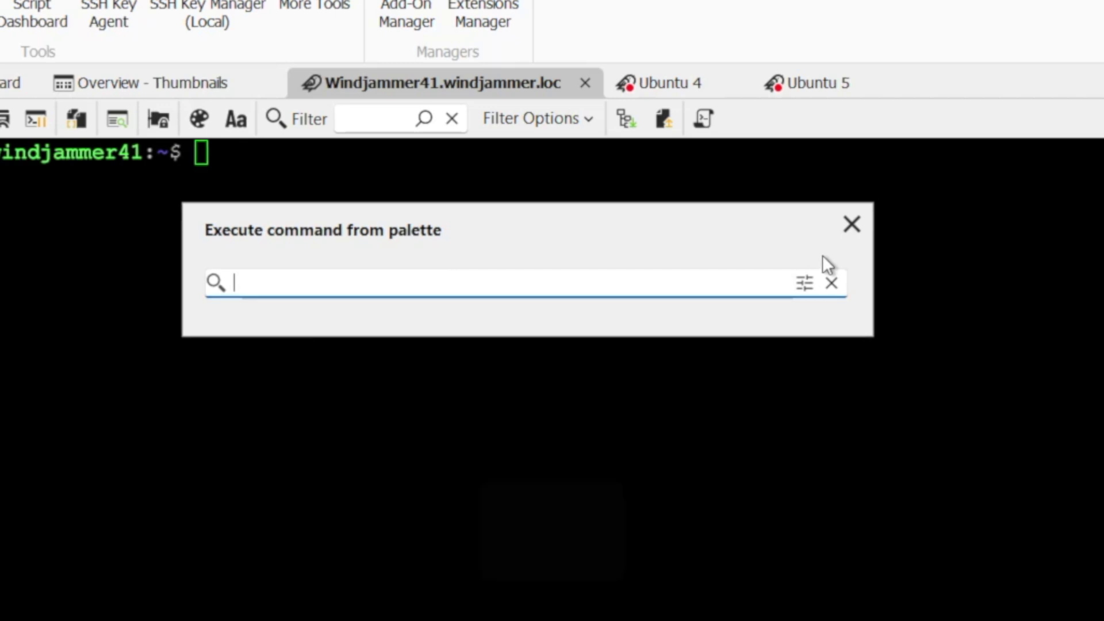
click(852, 225)
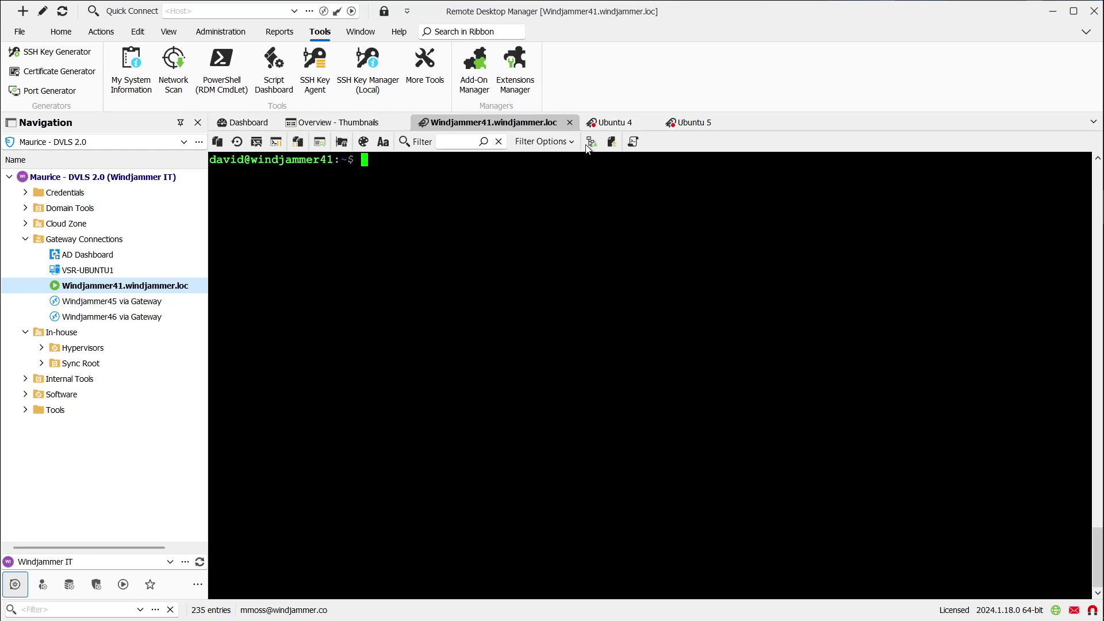
right_click(545, 124)
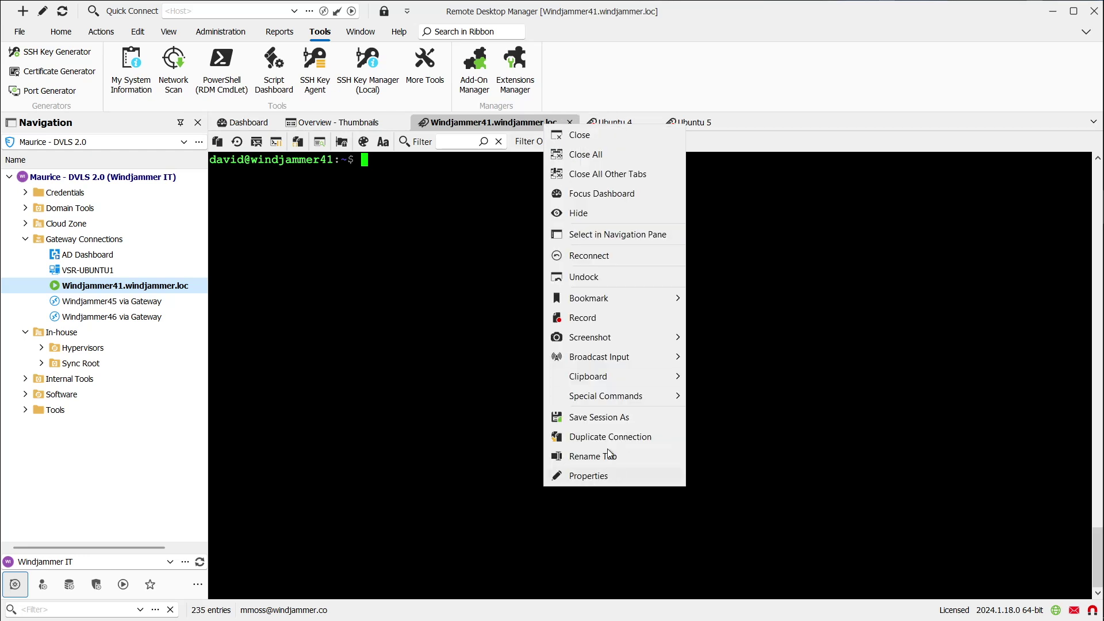
- Include Ubuntu 4, Ubuntu 5 and Windjammer41 in the broadcast input sessions
mouse_move(605, 360)
click(714, 379)
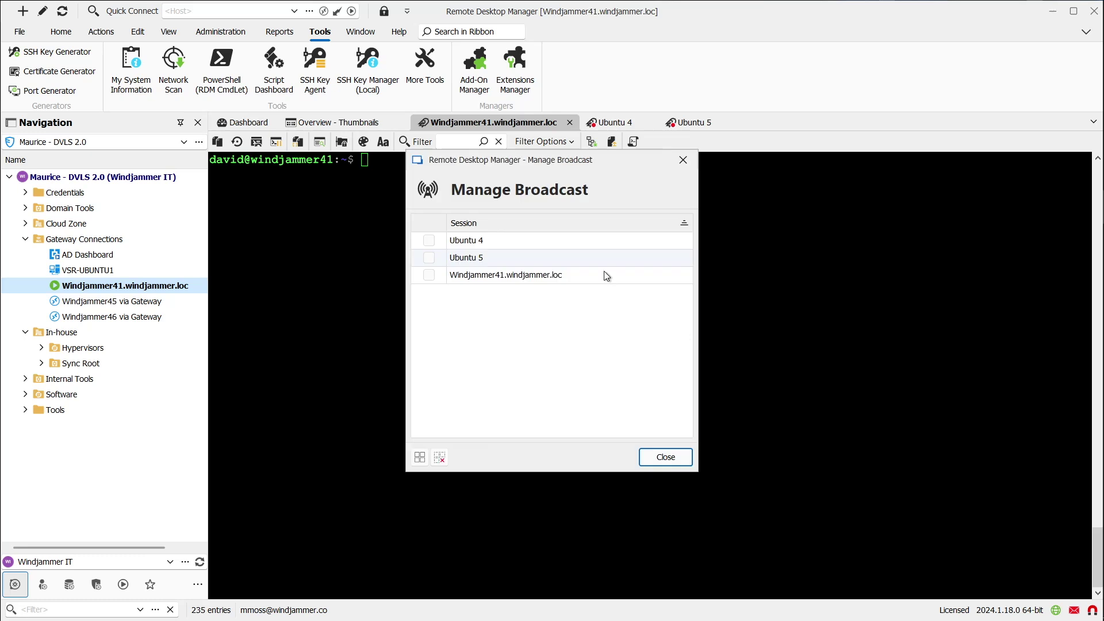
click(429, 240)
click(429, 258)
click(429, 275)
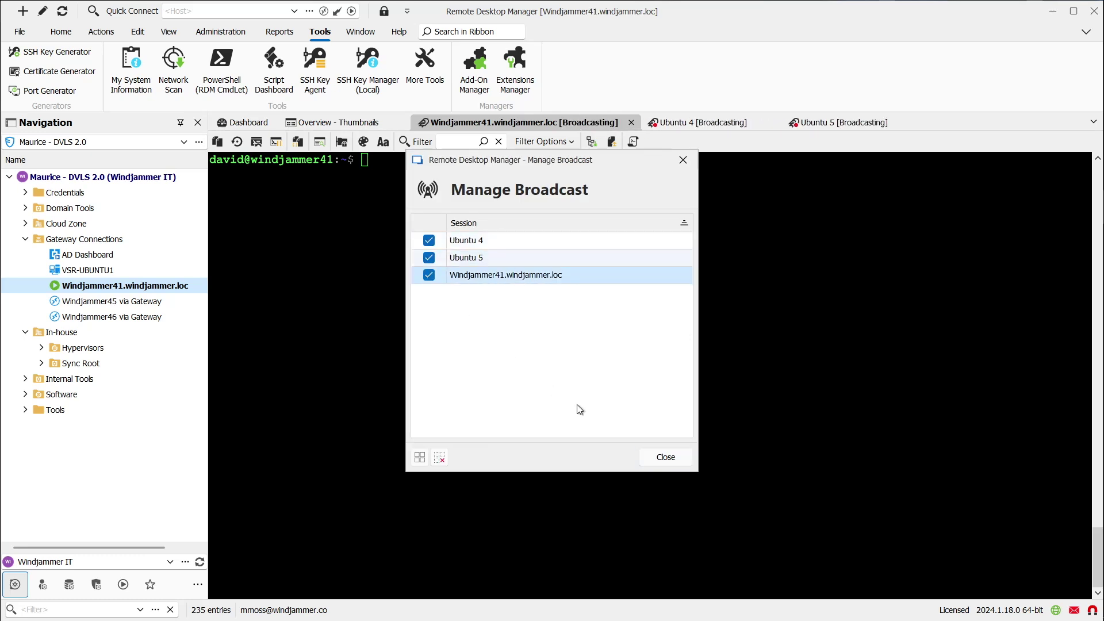
click(665, 458)
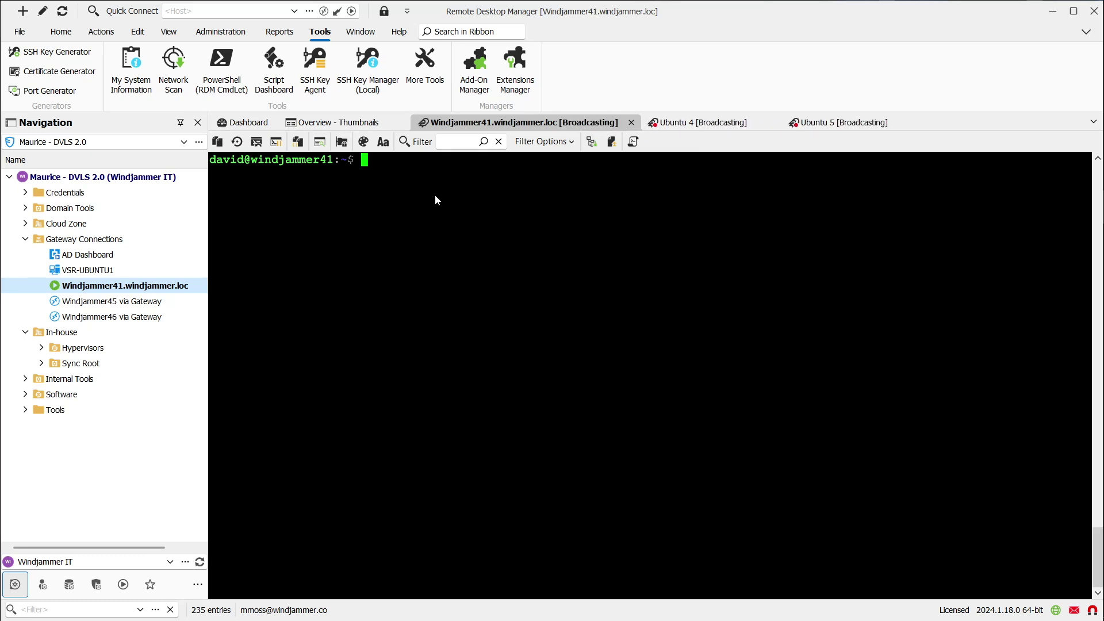
- Run the saved 'APT Update & Upgrade' command on the broadcast sessions and decline the upgrade with n
click(632, 148)
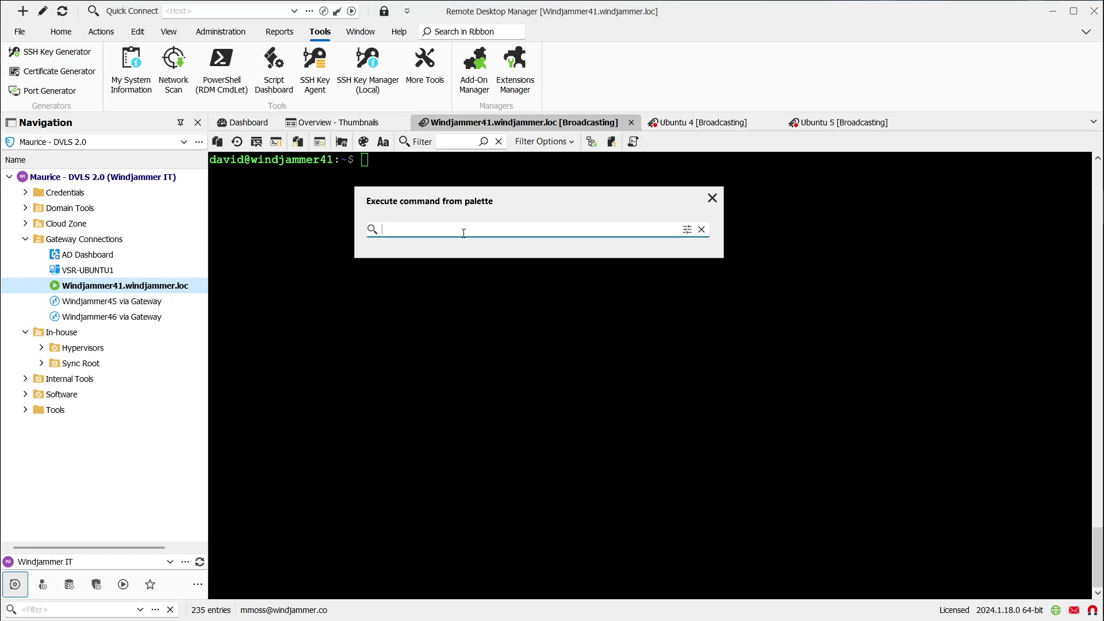
text(apt)
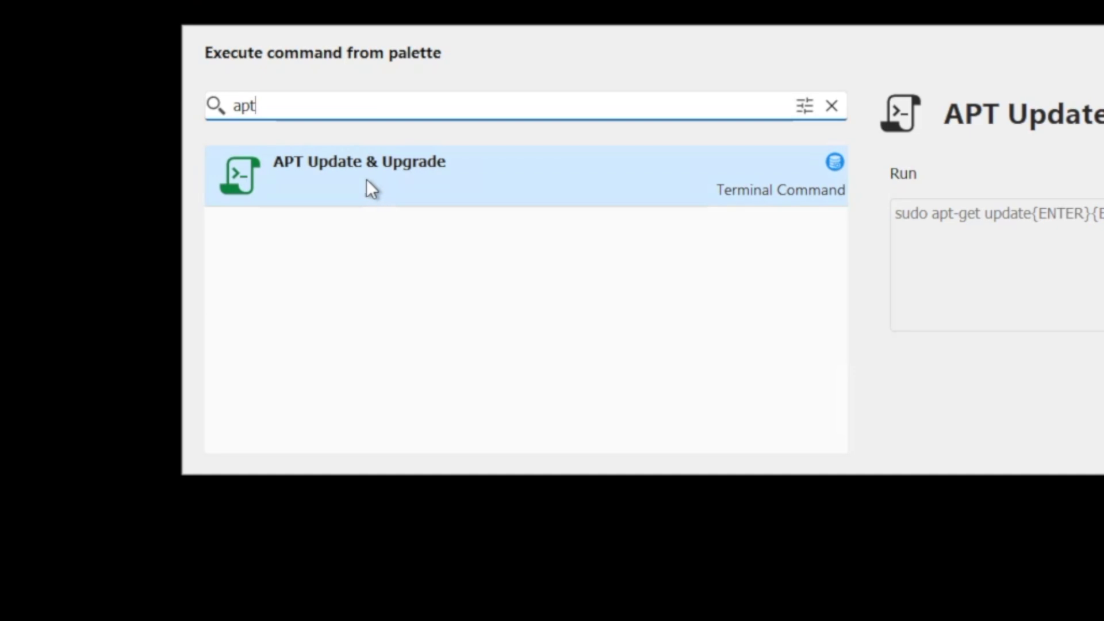
double_click(322, 175)
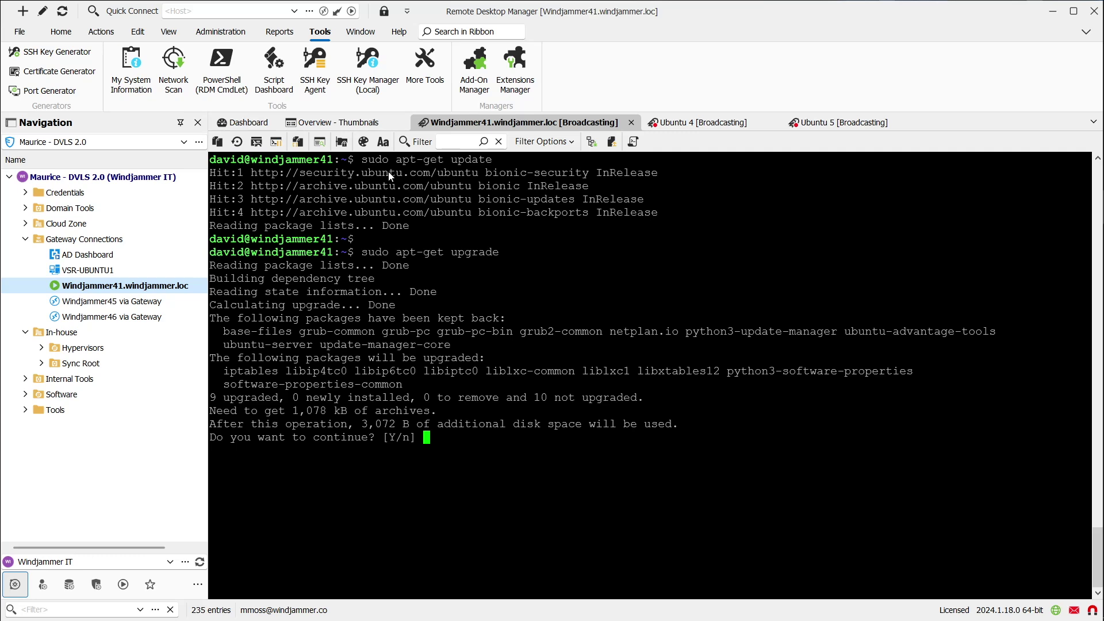
text(n)
key(Return)
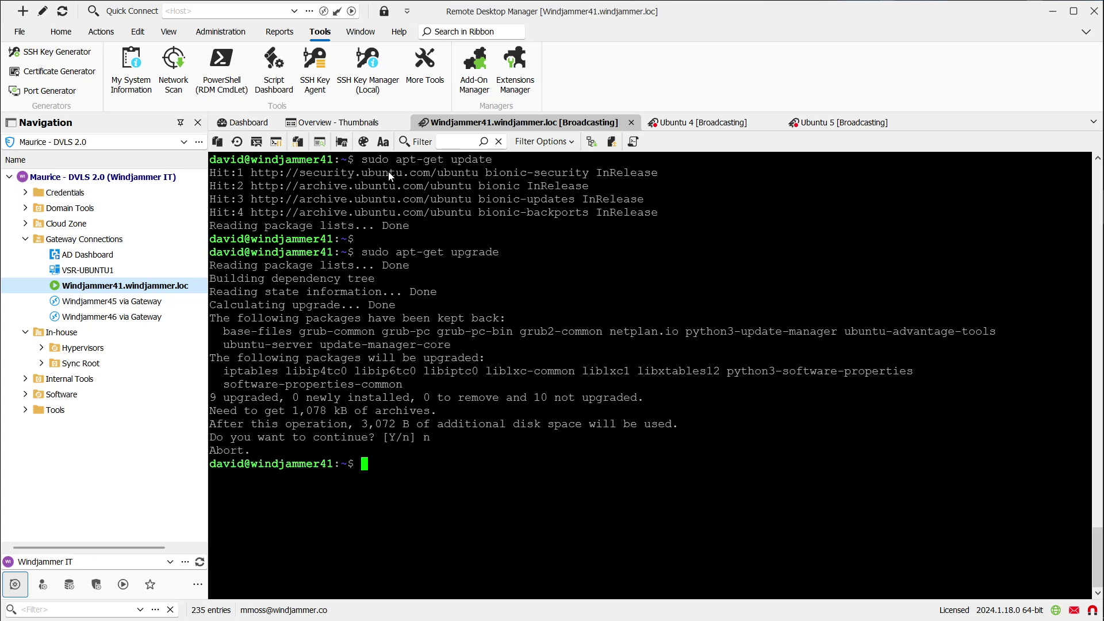
- Clear the Ubuntu 5 terminal, then return to the Windjammer41 session
click(839, 122)
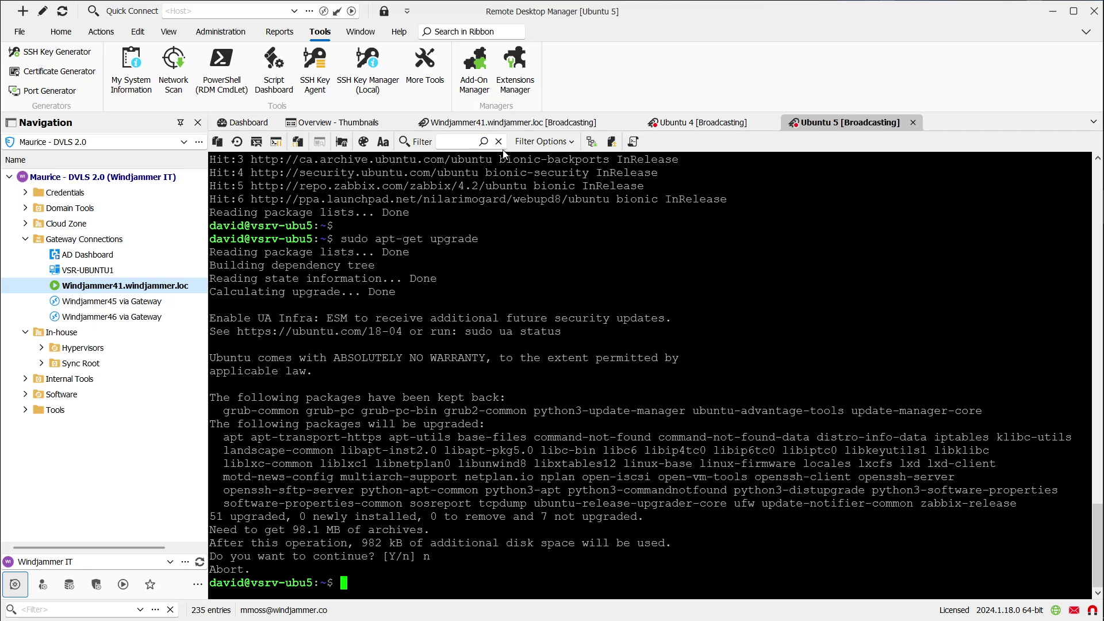
text(clear)
key(Return)
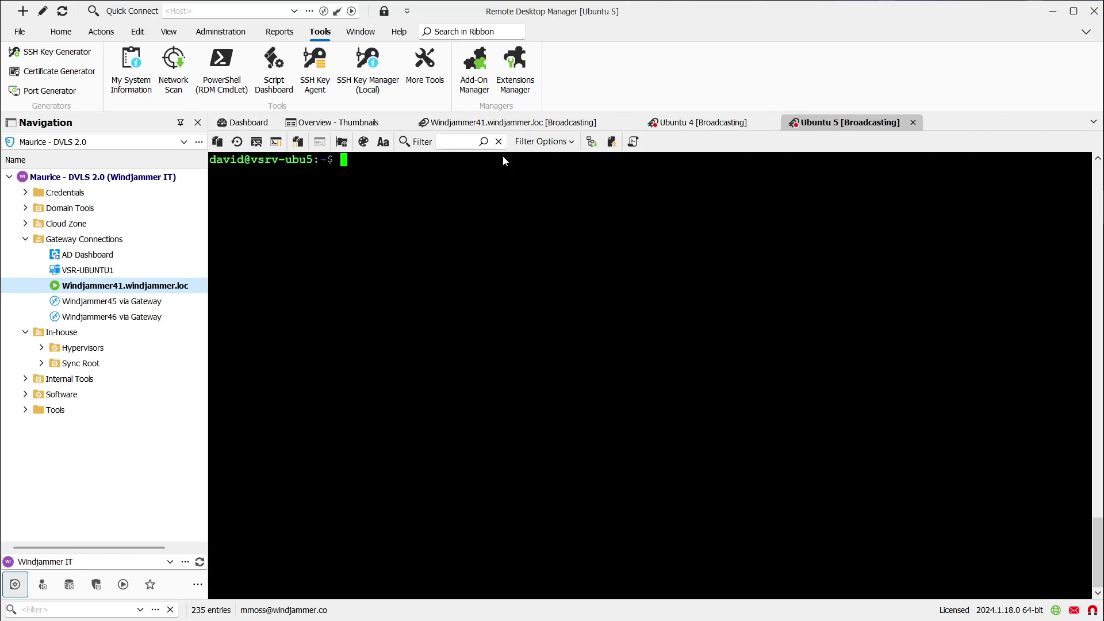
click(493, 123)
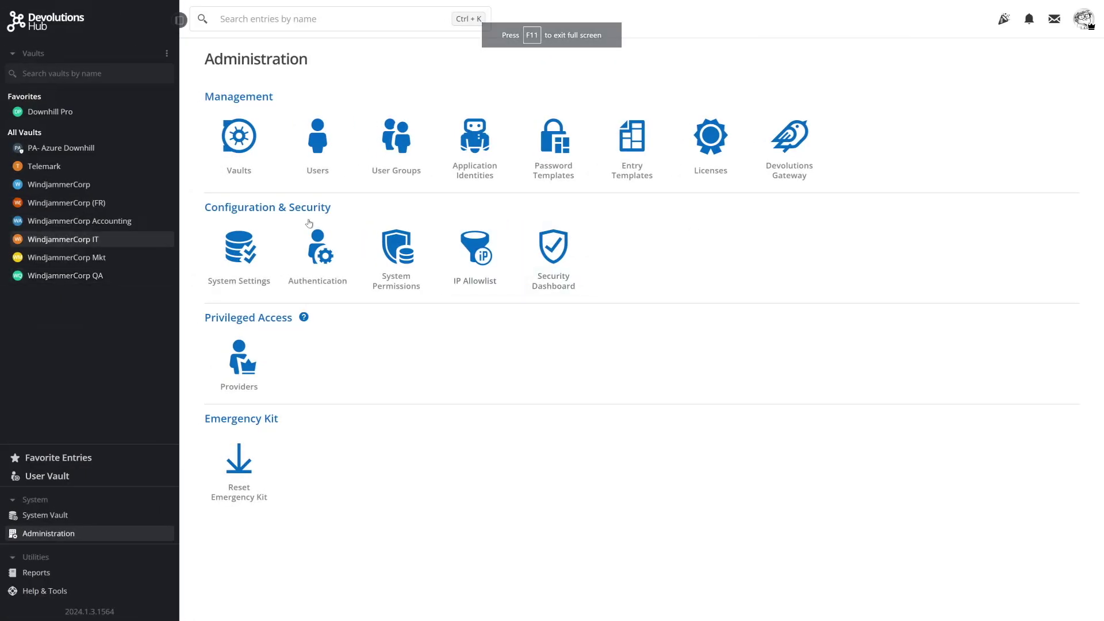
- On Devolutions Gateway, expand the Windjammer Corp gateway's recent sessions and view its actions menu
click(788, 142)
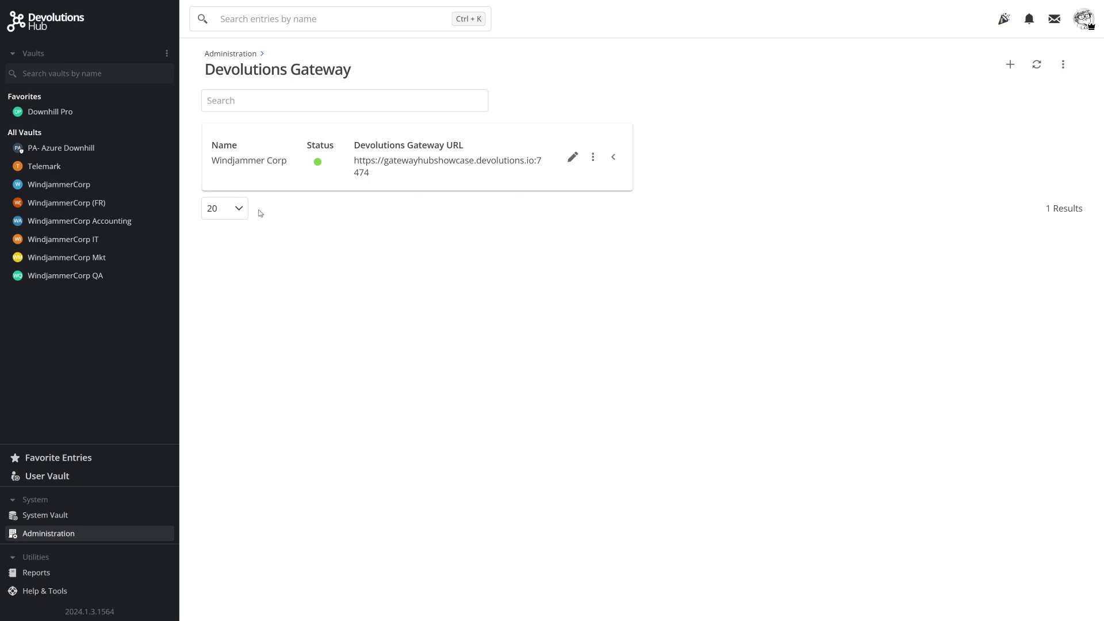
click(613, 157)
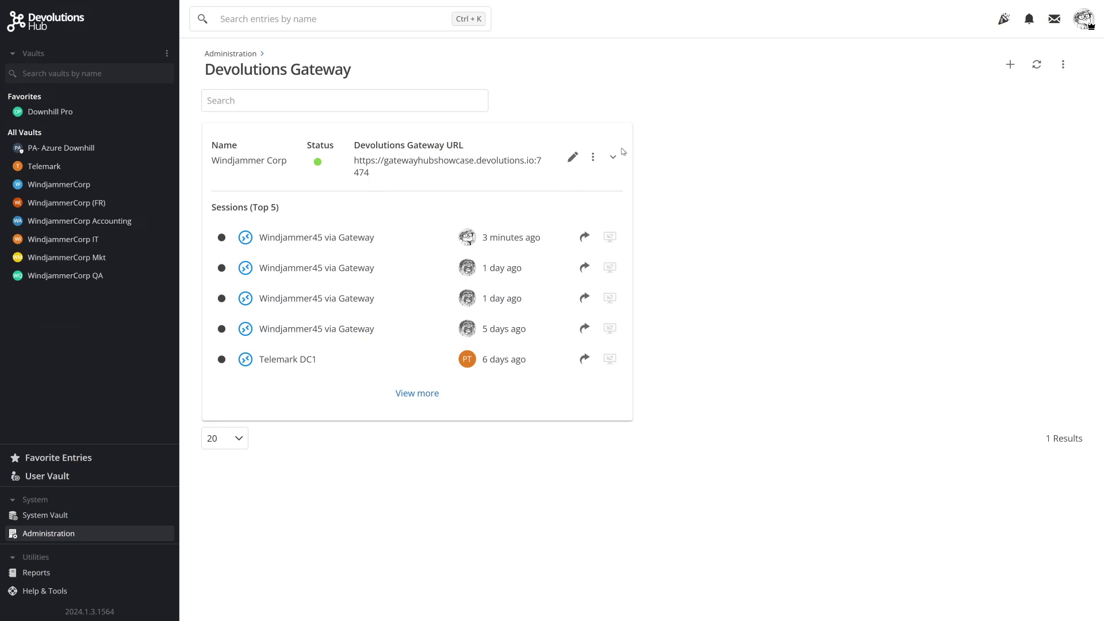
click(595, 158)
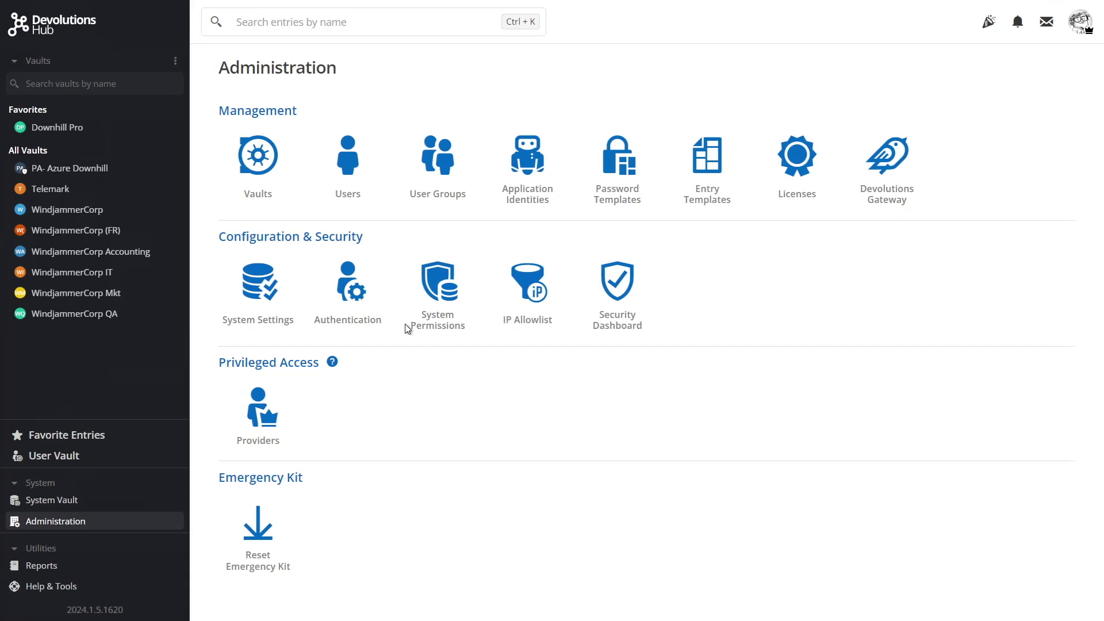
- Review the active Windjammer CO Sync single sign-on provider, then view the Encryption Service settings
click(343, 290)
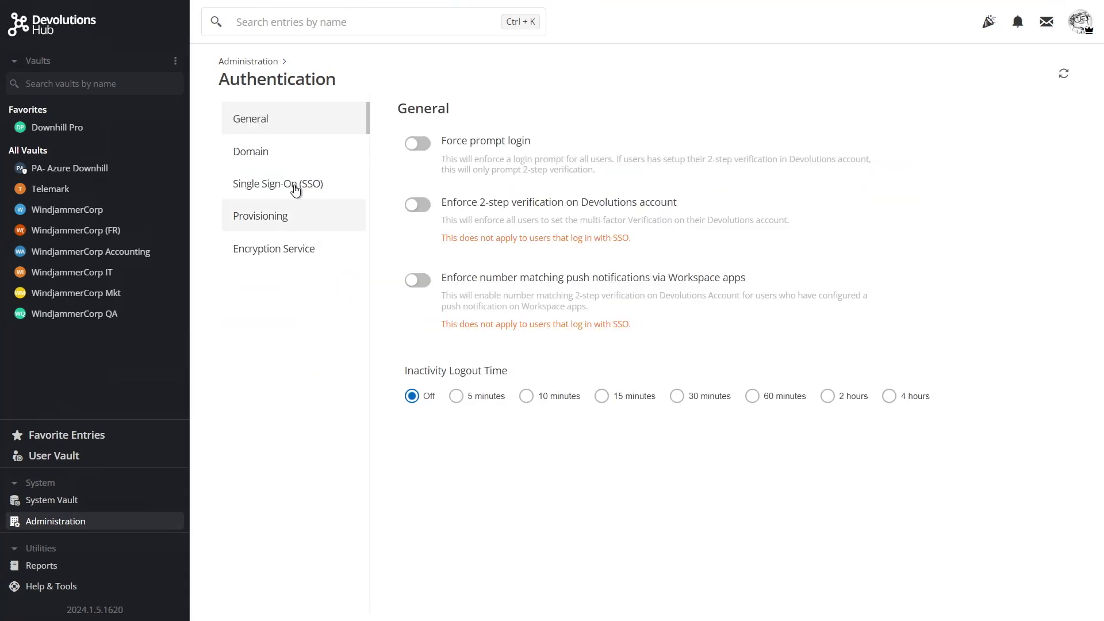
click(295, 190)
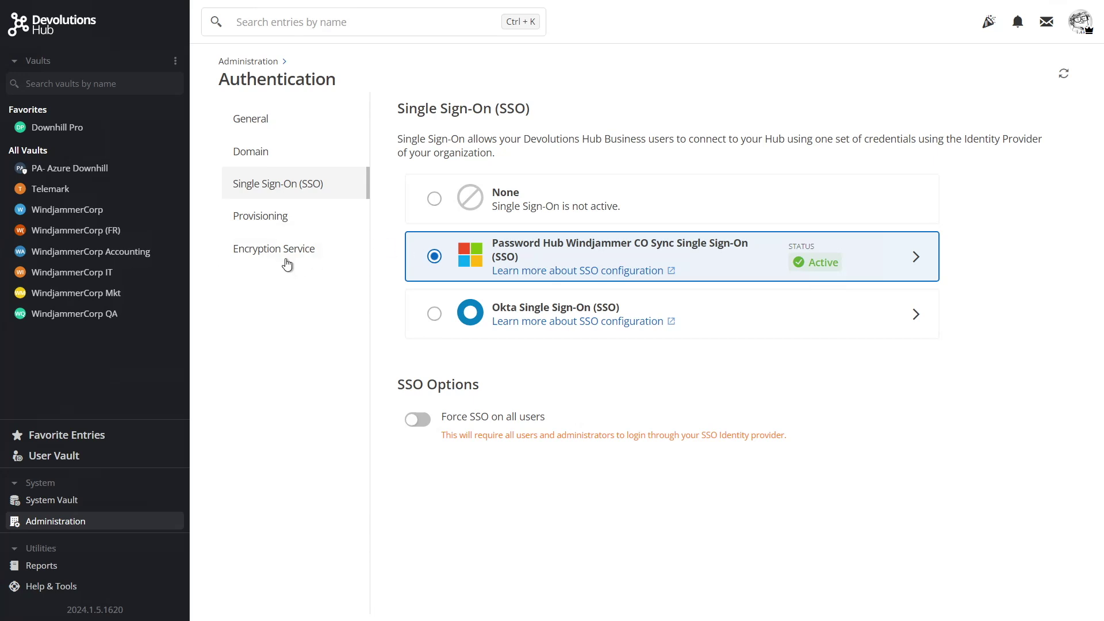
click(272, 251)
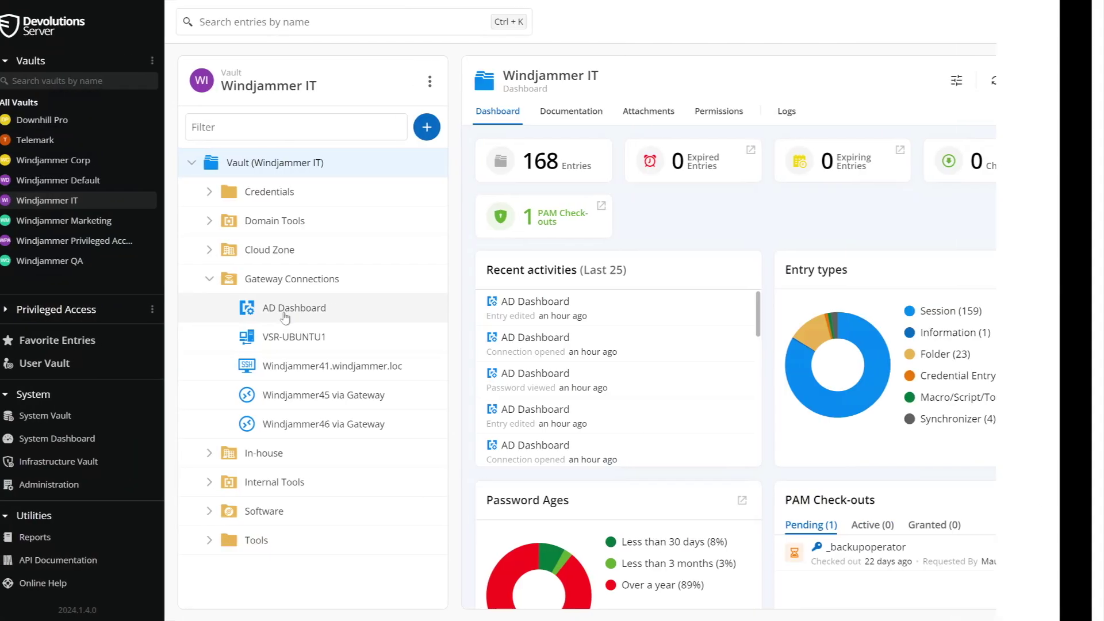
- In the AD Dashboard, expand Domain Accounts > Global > Users
click(292, 314)
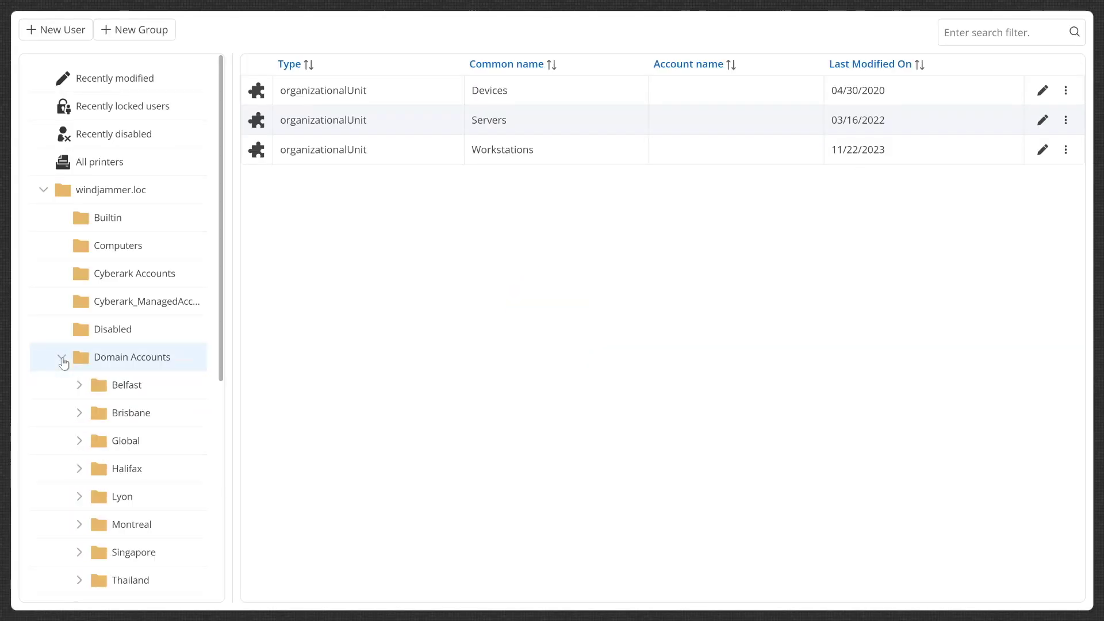
click(124, 444)
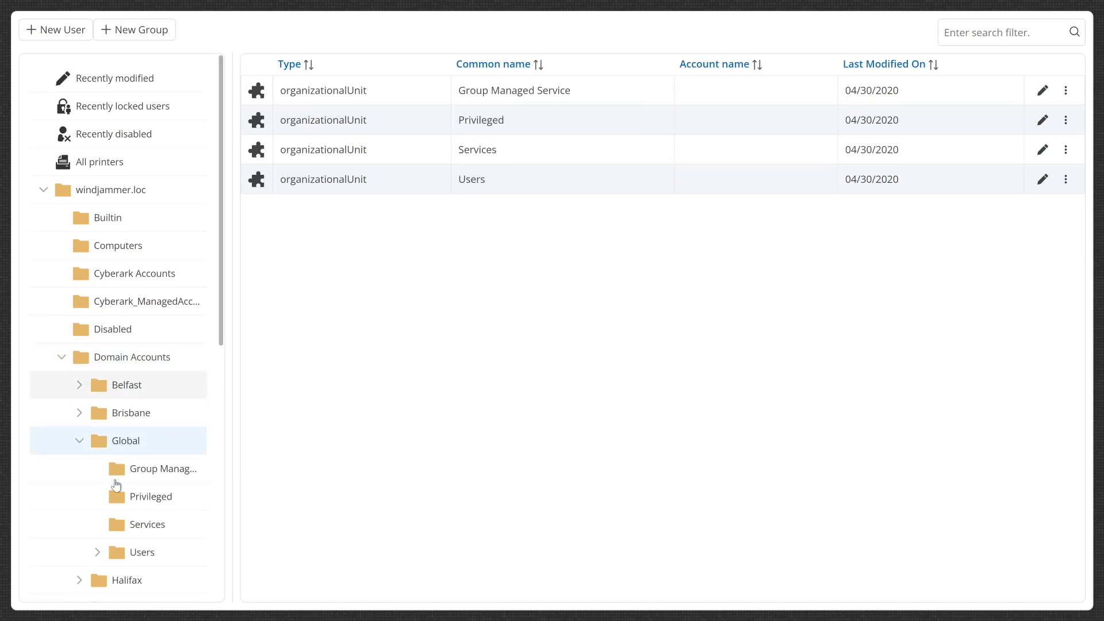
click(144, 553)
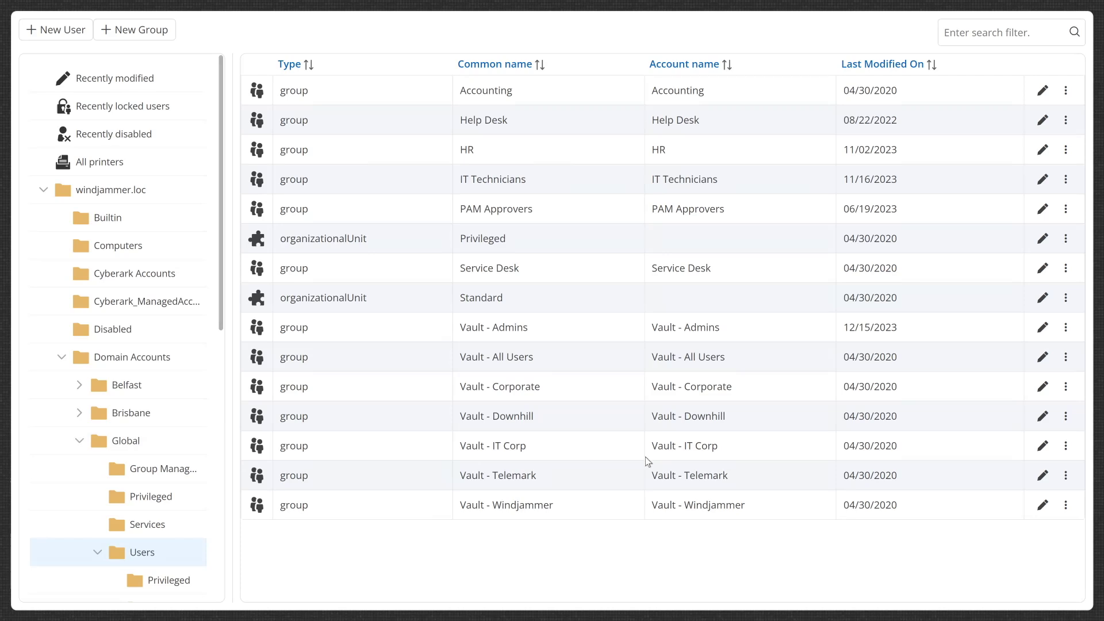
- Cancel a new domain user, then review the Vault - IT Corp group's members and attributes without saving
click(63, 27)
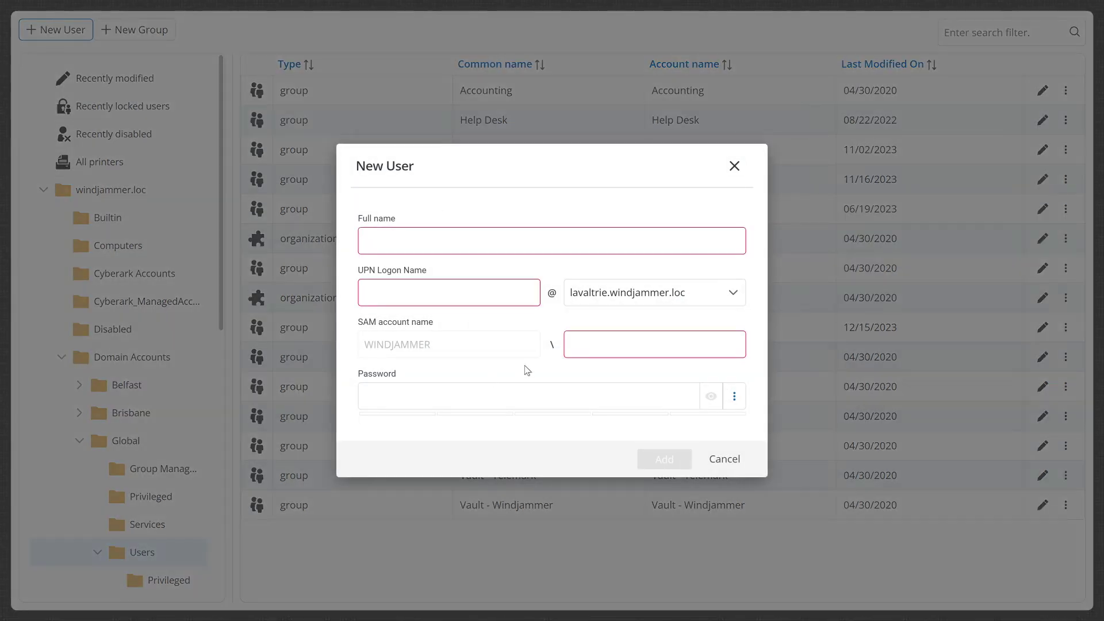
click(733, 170)
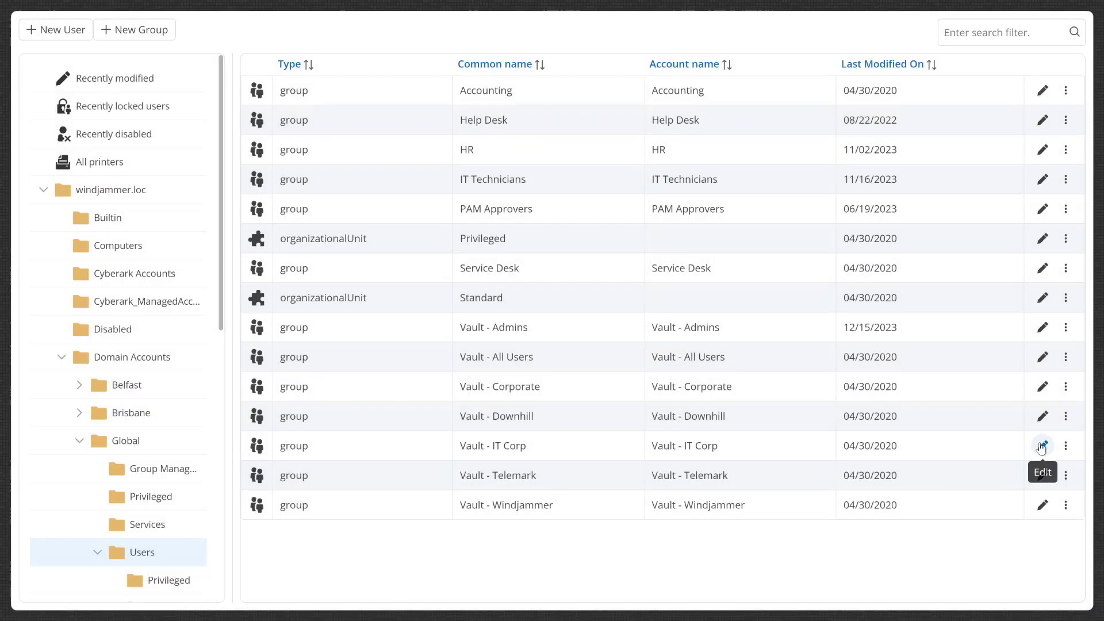
click(1042, 446)
click(316, 175)
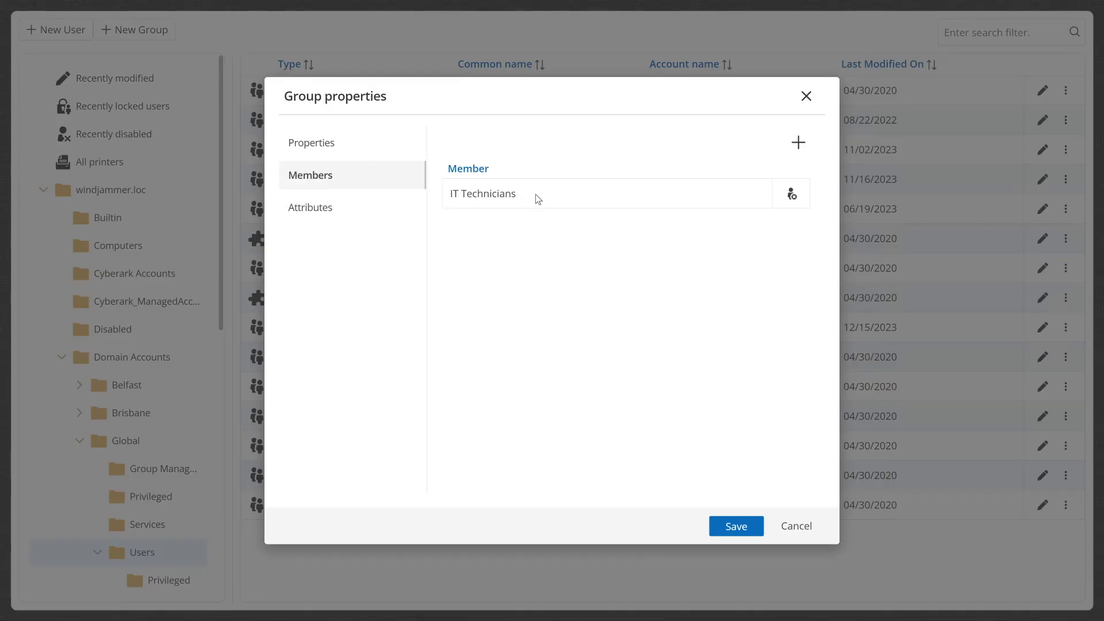
click(303, 219)
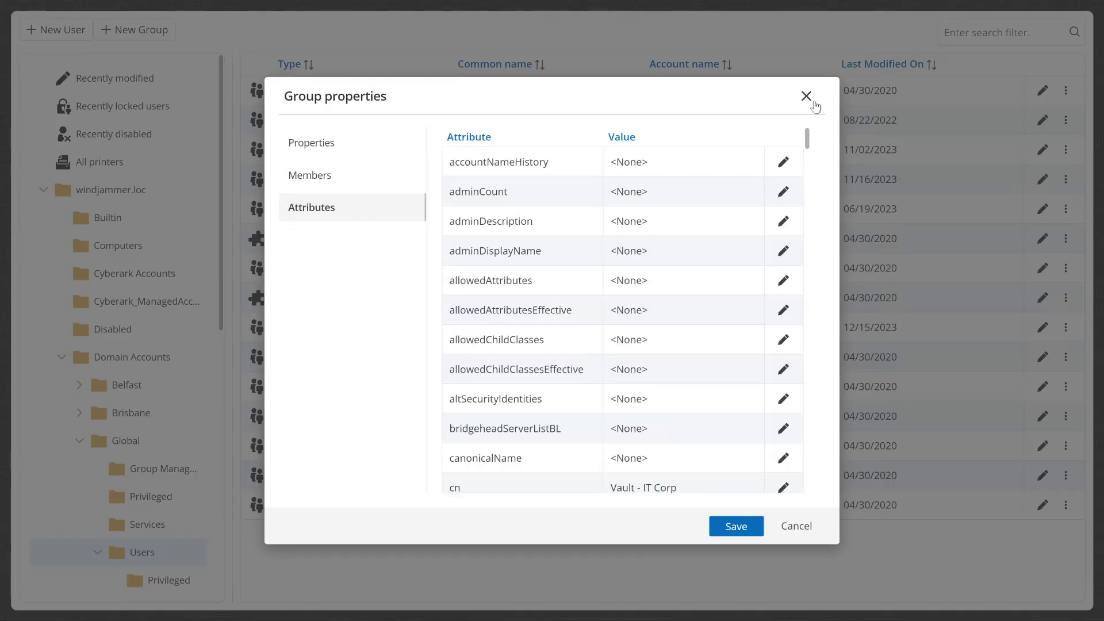
click(808, 98)
- List the Standard unit's accounts and open one user's properties
scroll(109, 529, down, 4)
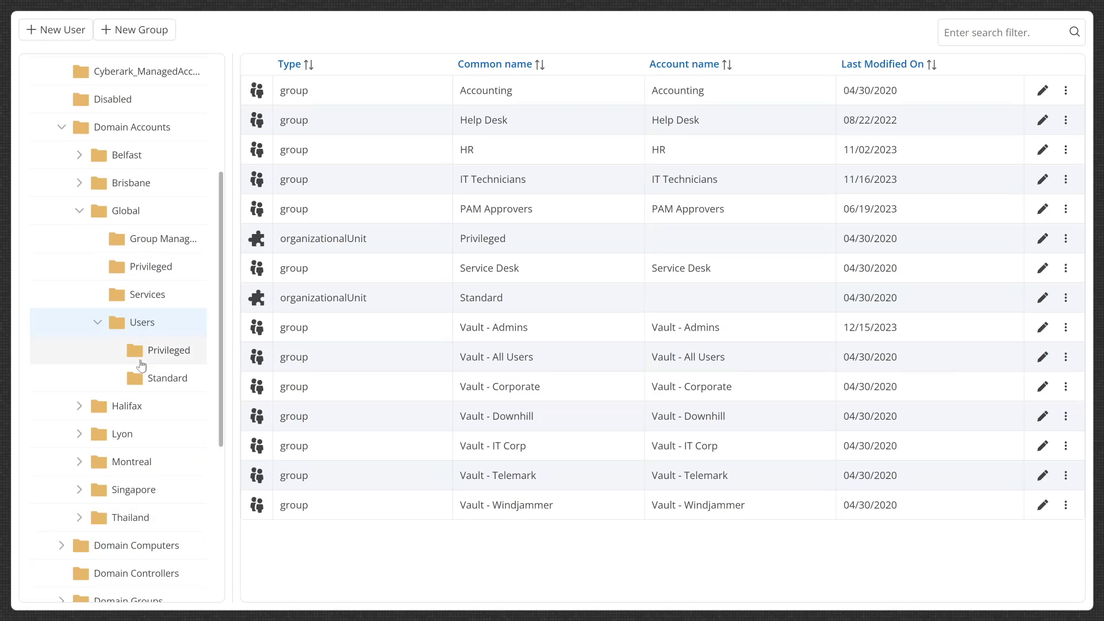
click(141, 378)
click(1066, 238)
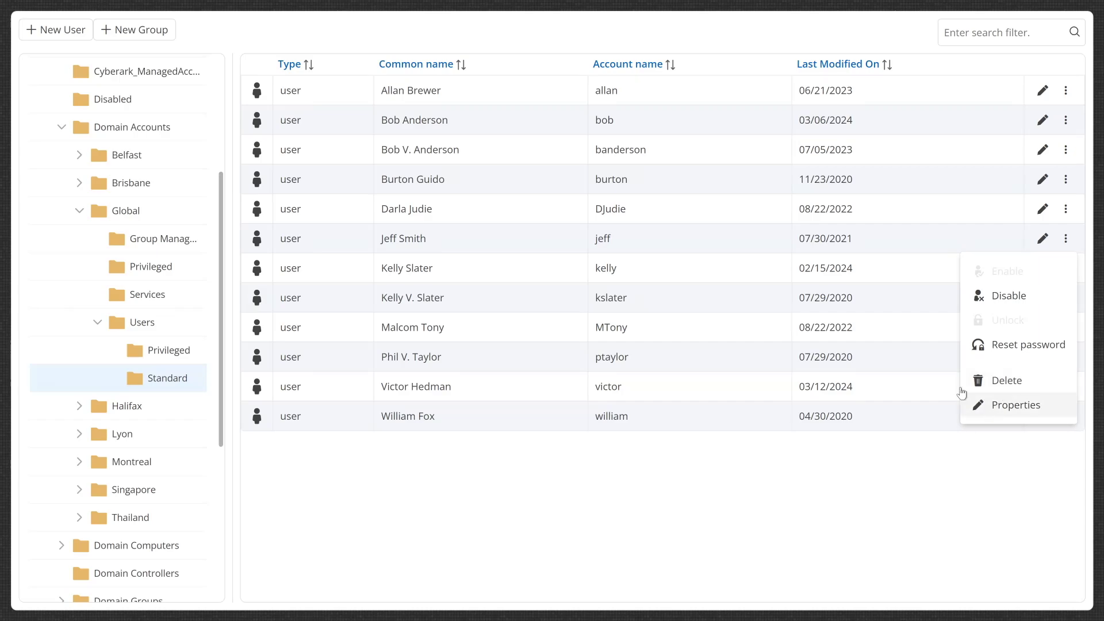
click(978, 403)
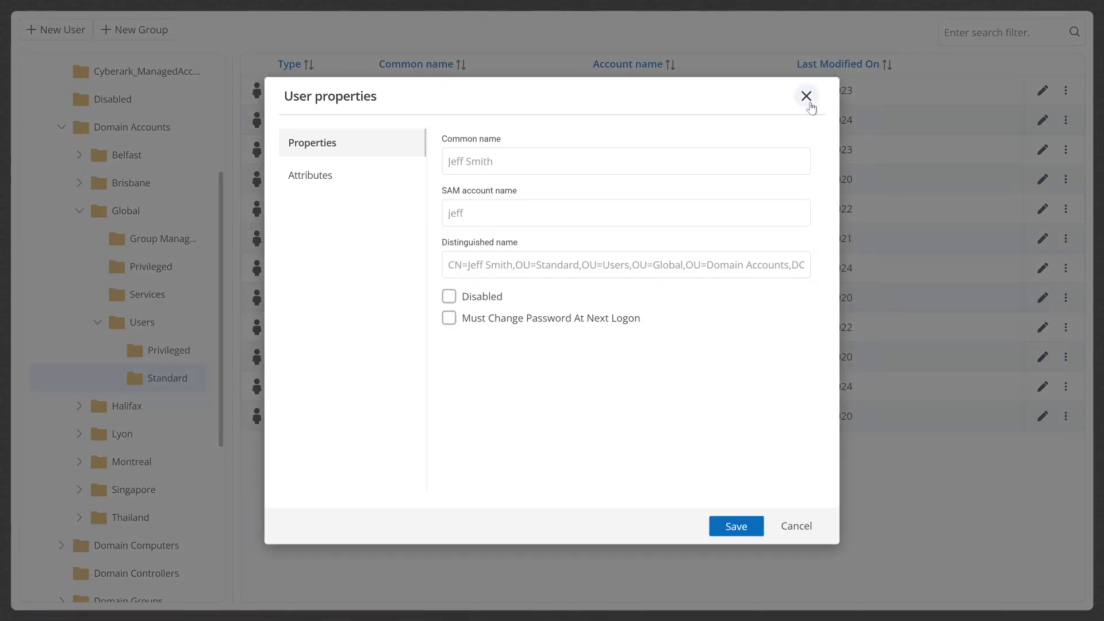